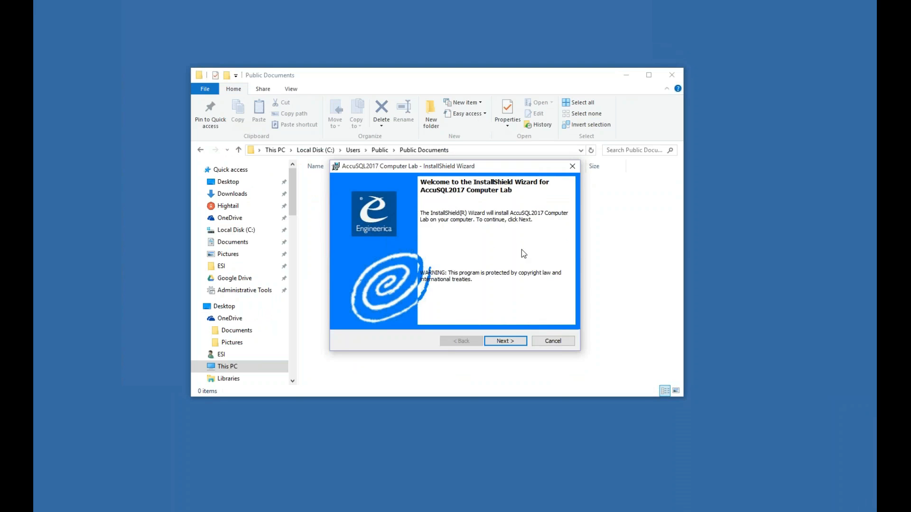
- Accept the license, install Computer Lab to the default CompLabSQL17 folder, and launch it
click(505, 340)
scroll(566, 238, down, 3)
scroll(566, 238, down, 3)
click(415, 305)
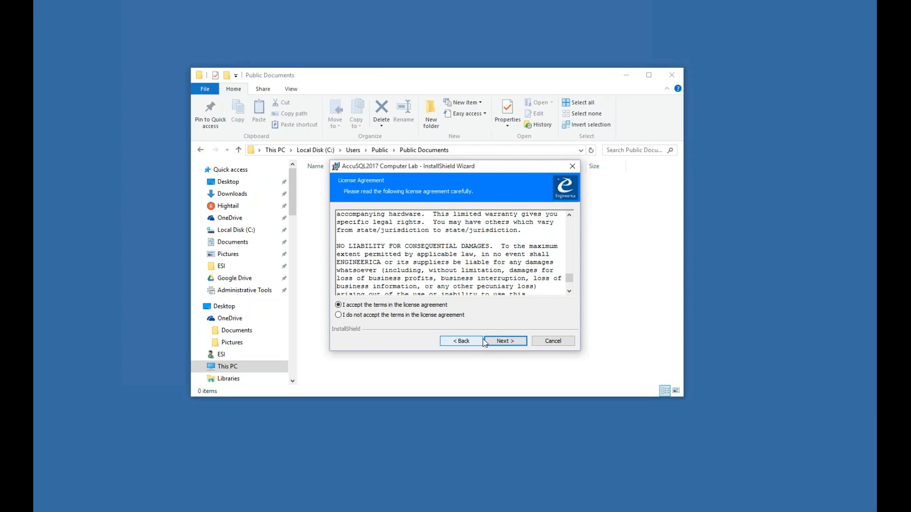
click(502, 341)
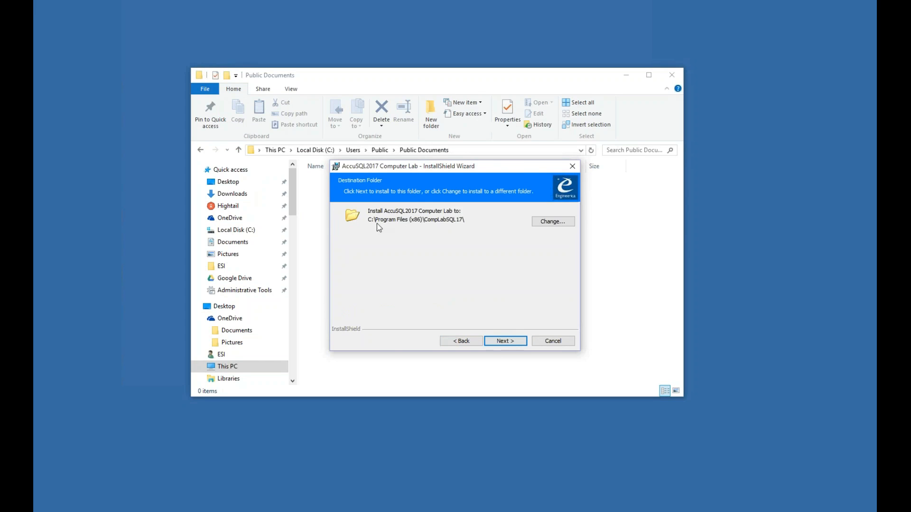
click(503, 341)
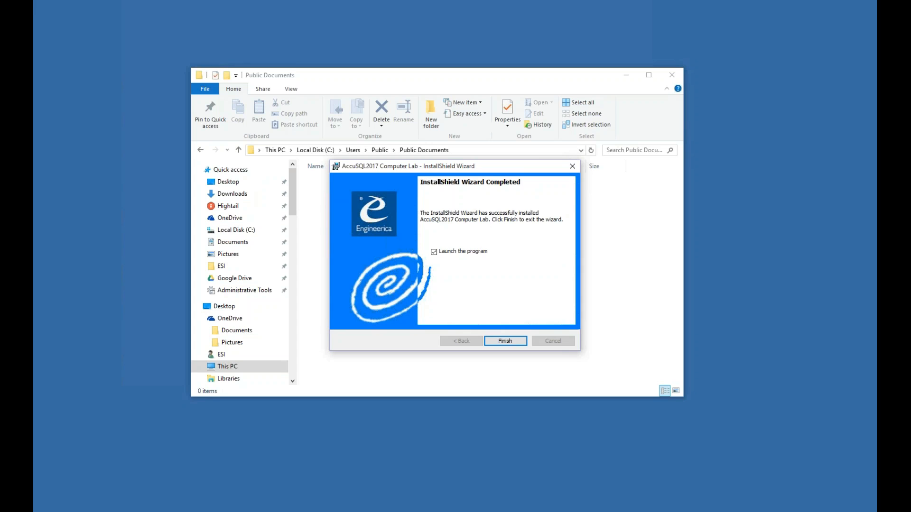
click(505, 341)
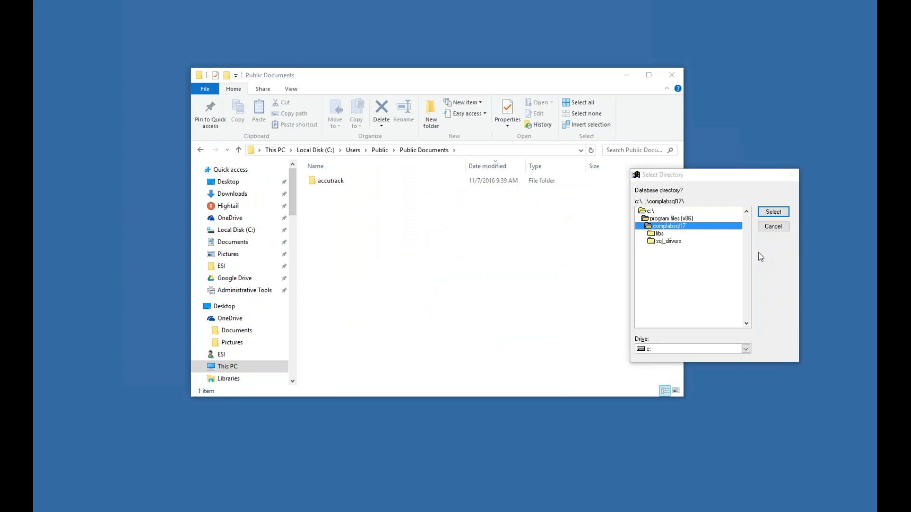
- Cancel the Select Directory prompt and open the accutrack folder in Public Documents
click(770, 226)
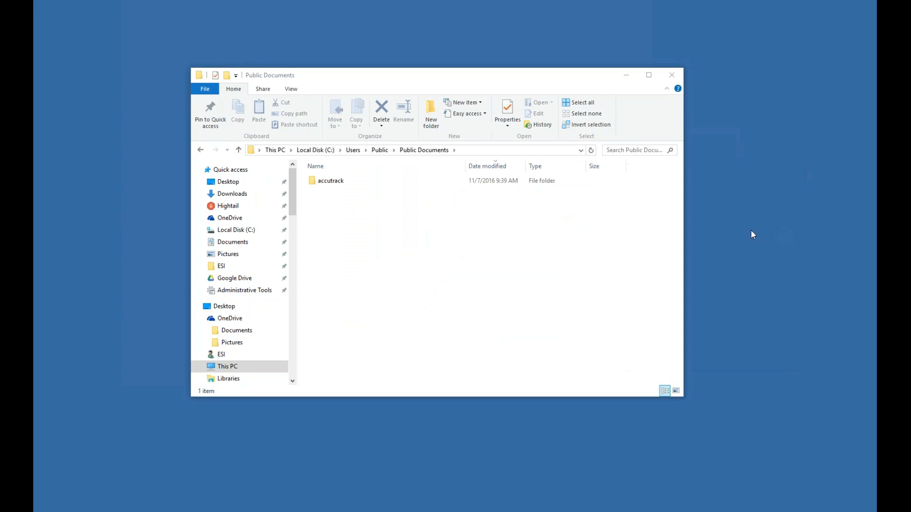
click(486, 146)
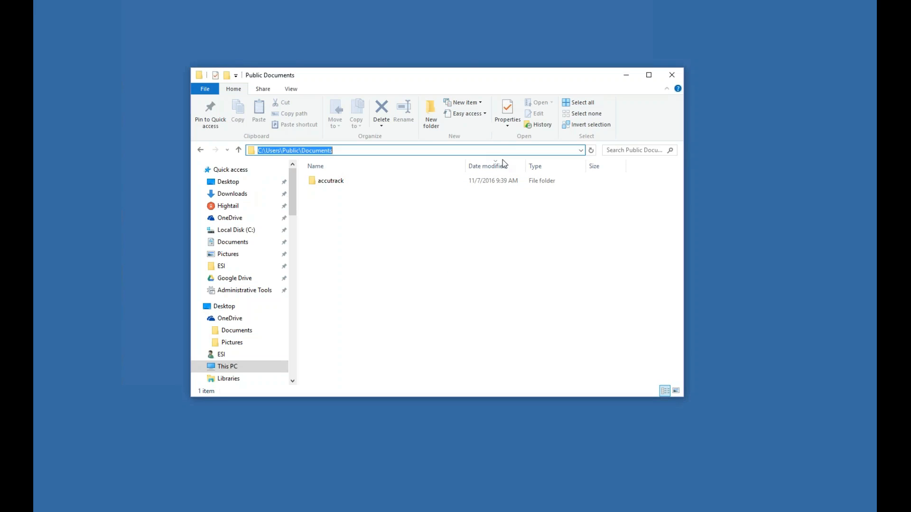
click(559, 227)
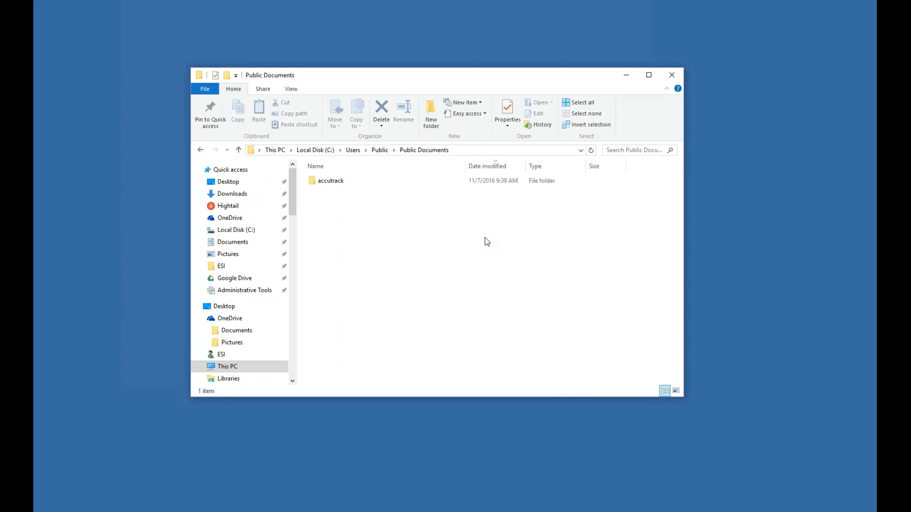
double_click(331, 184)
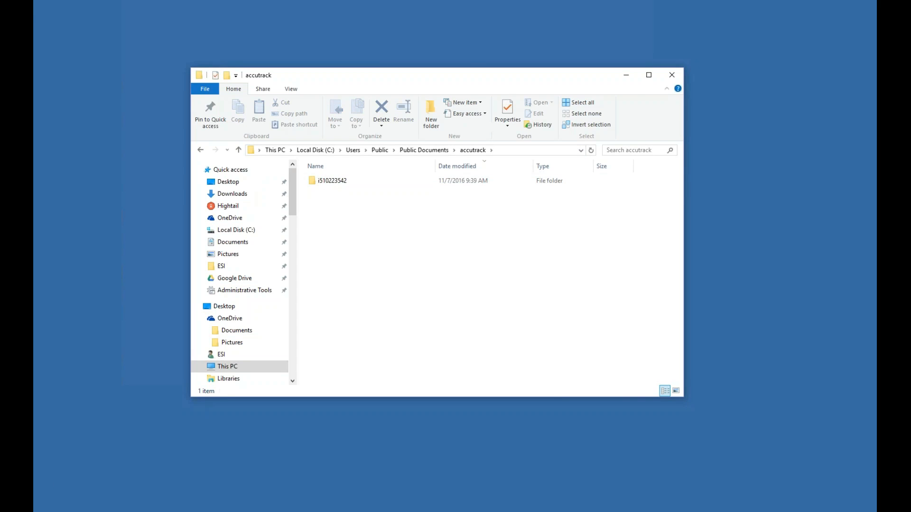
right_click(43, 511)
- Open a new File Explorer window at C:\Program Files (x86)
click(82, 467)
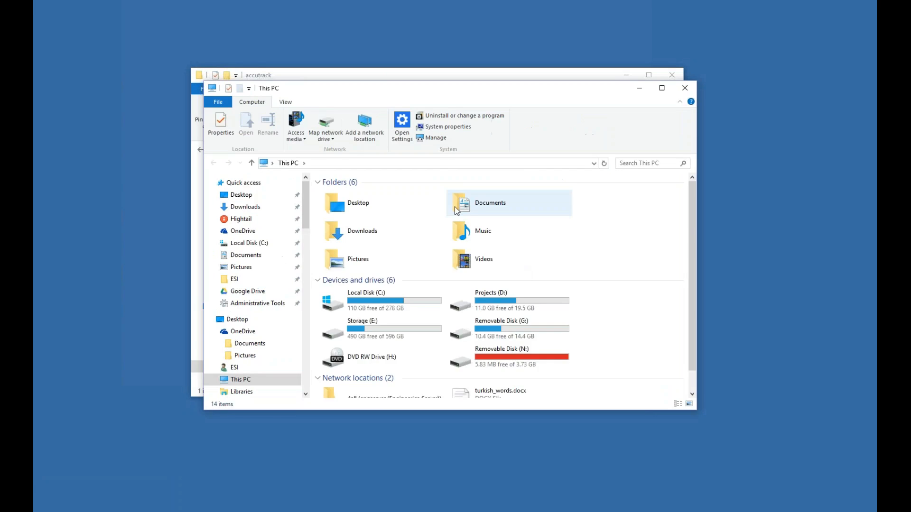
click(379, 164)
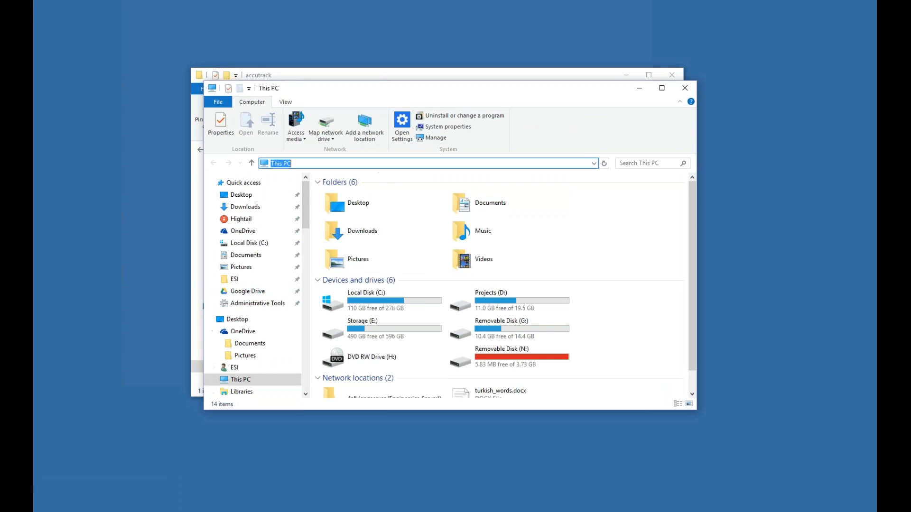
text(C:\)
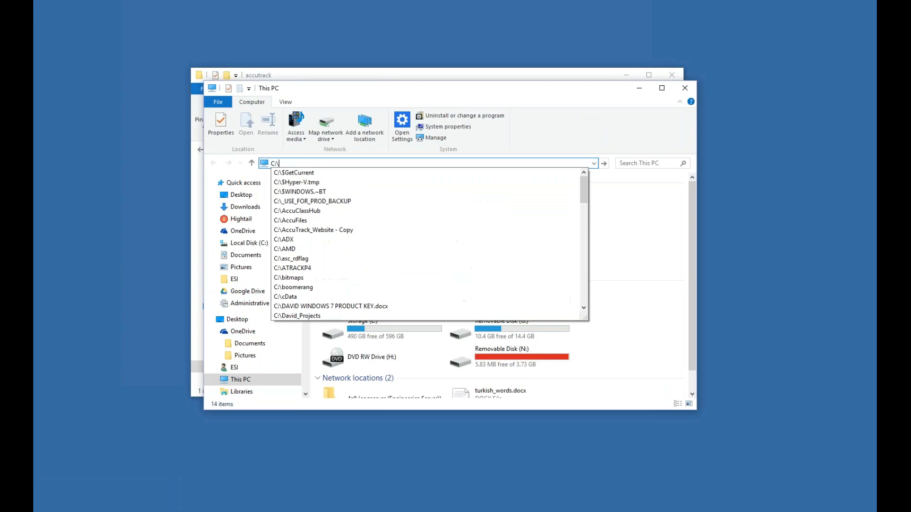
text(por)
key(BackSpace)
key(BackSpace)
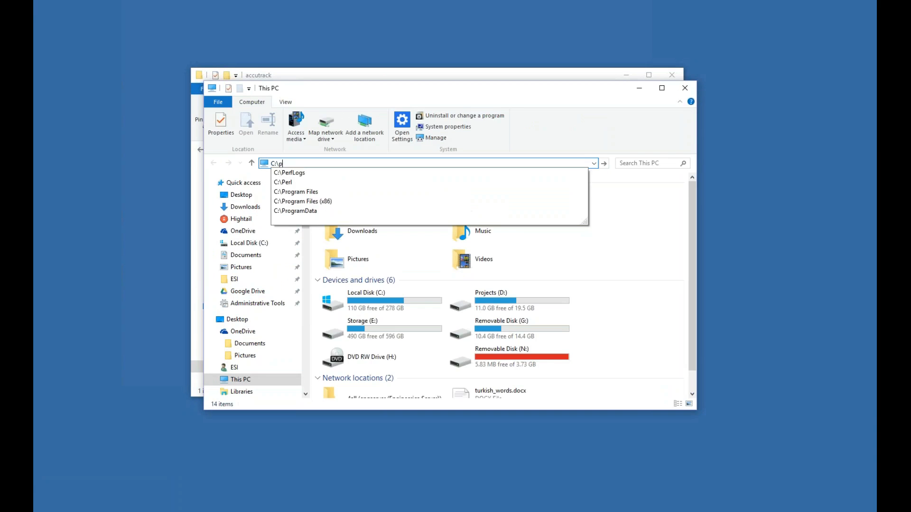
key(Down)
key(Down)
key(Down)
key(Down)
key(Return)
- Open the CompLabSQL17 folder and position its window beside Public Documents
scroll(665, 255, down, 5)
scroll(653, 257, up, 1)
scroll(653, 255, down, 3)
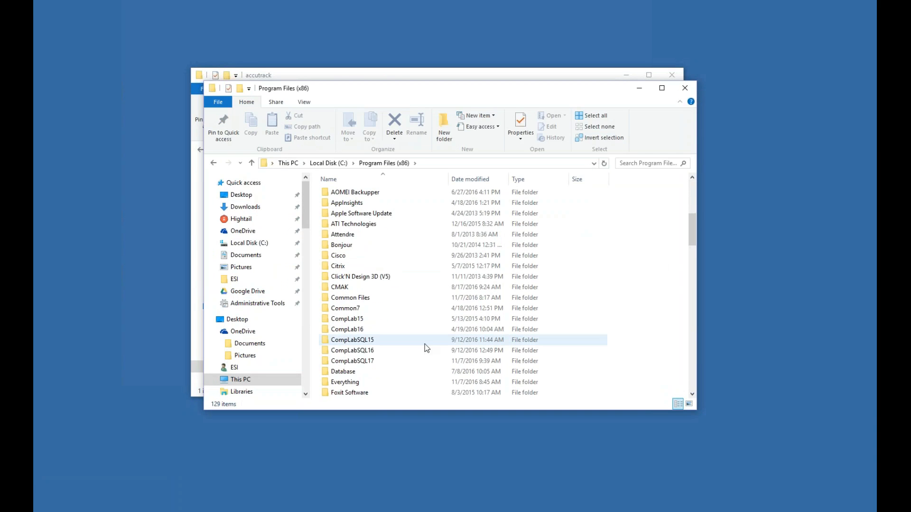
click(349, 362)
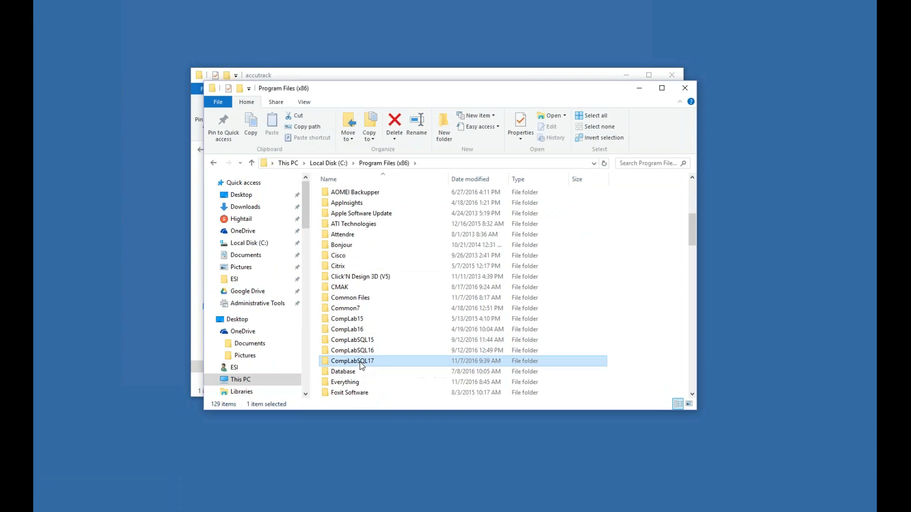
click(498, 163)
click(498, 163)
drag(457, 89, 478, 175)
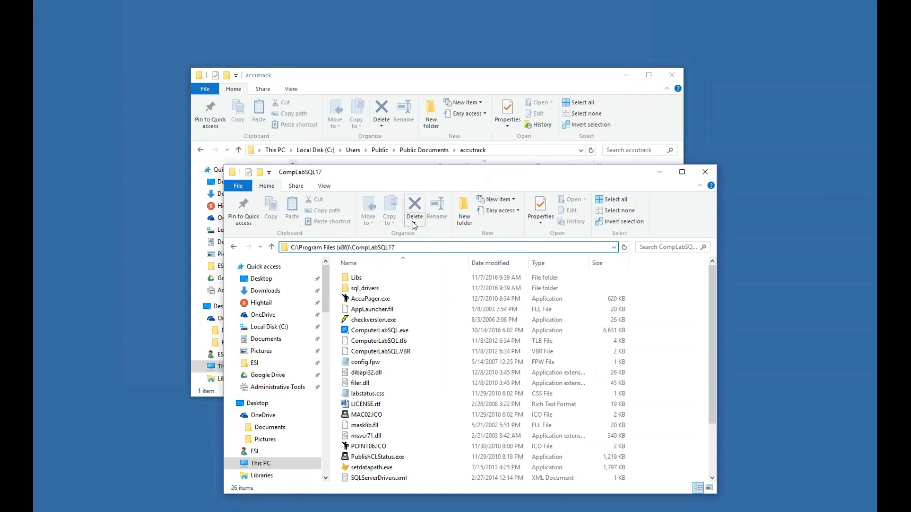
drag(429, 179, 454, 256)
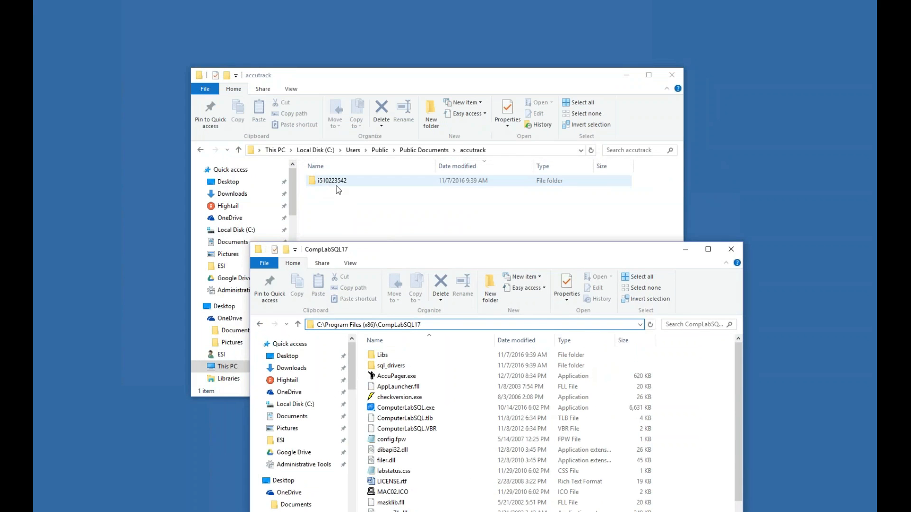
drag(430, 252, 414, 220)
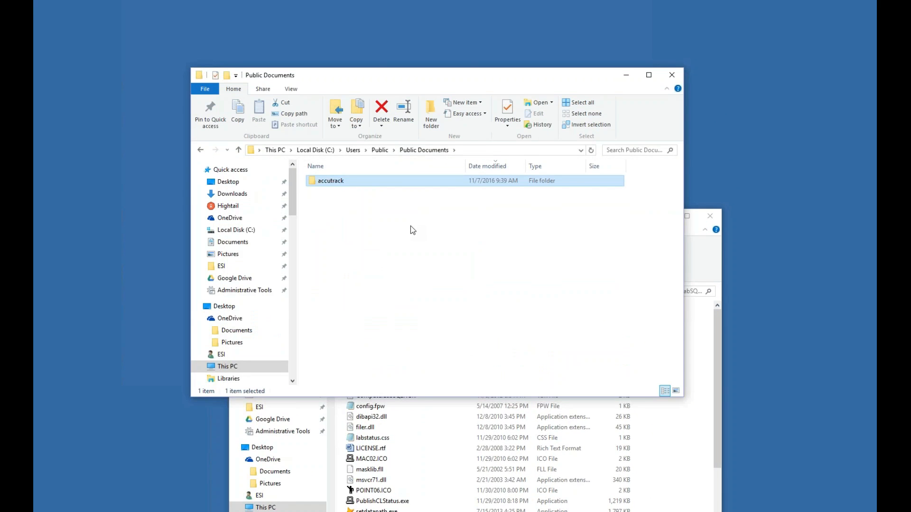
- Open accutrack\i510223542 to check its dbparam files
double_click(336, 185)
click(327, 182)
double_click(327, 183)
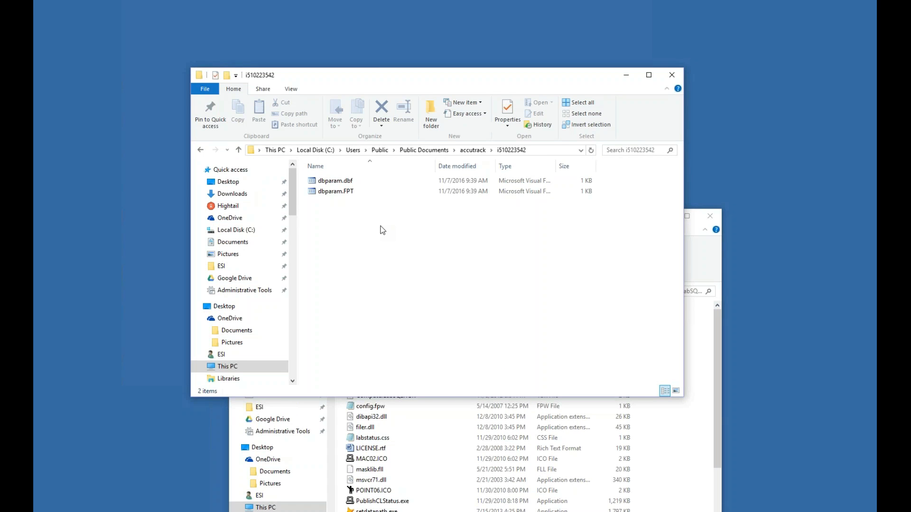
- Return to Public Documents and close that Explorer window
click(407, 151)
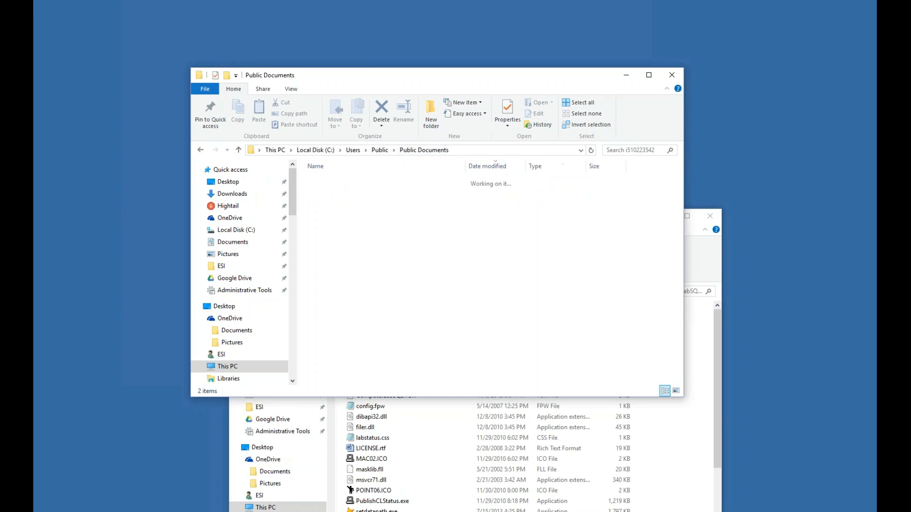
right_click(334, 183)
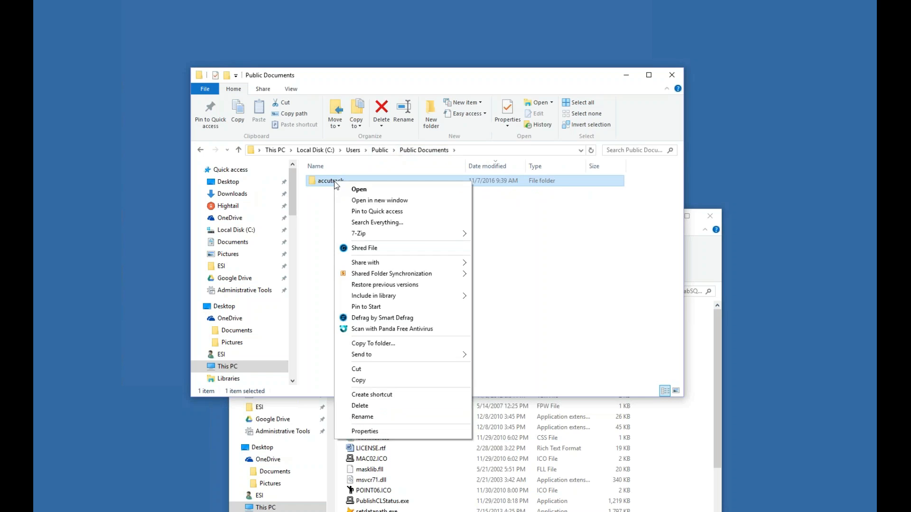
click(314, 210)
click(314, 209)
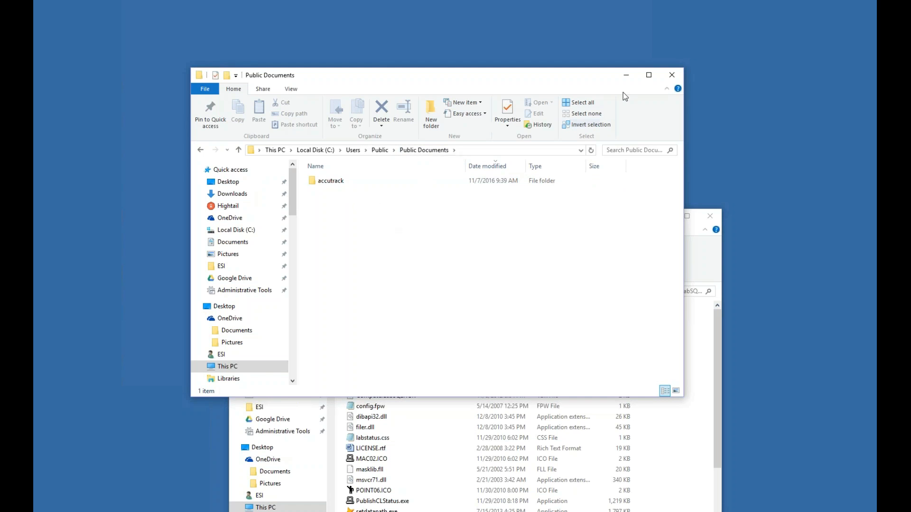
click(672, 75)
- Move the CompLabSQL17 window to the top left and narrow it from its right edge
drag(518, 218, 485, 77)
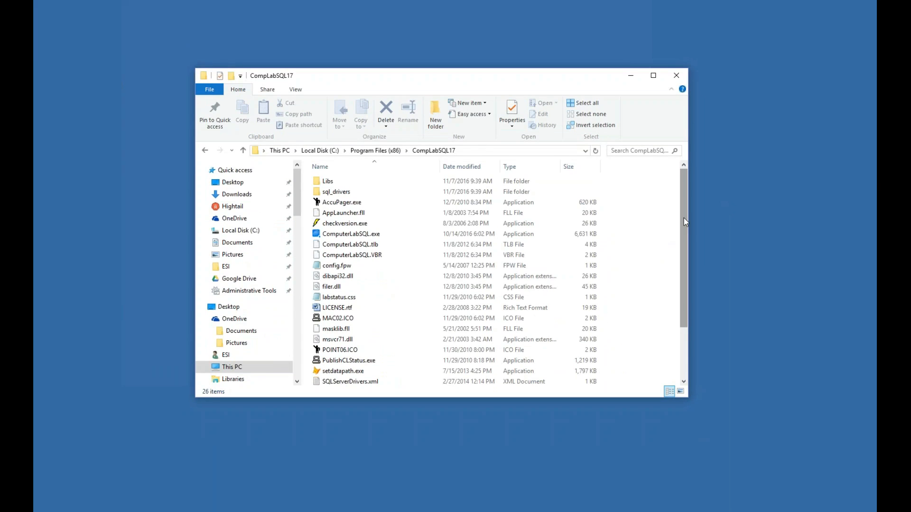
mouse_move(684, 218)
mouse_down()
mouse_move(683, 264)
mouse_move(673, 220)
mouse_up()
drag(688, 218, 650, 218)
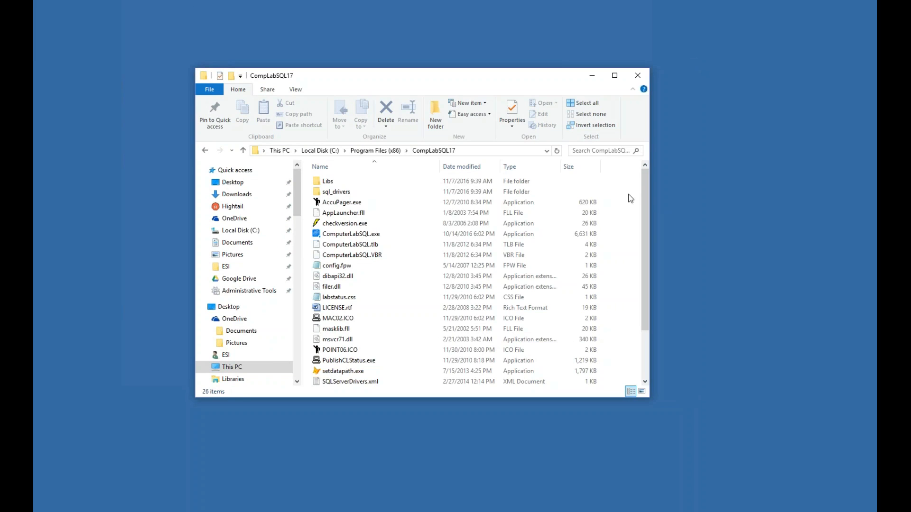
click(491, 150)
click(491, 151)
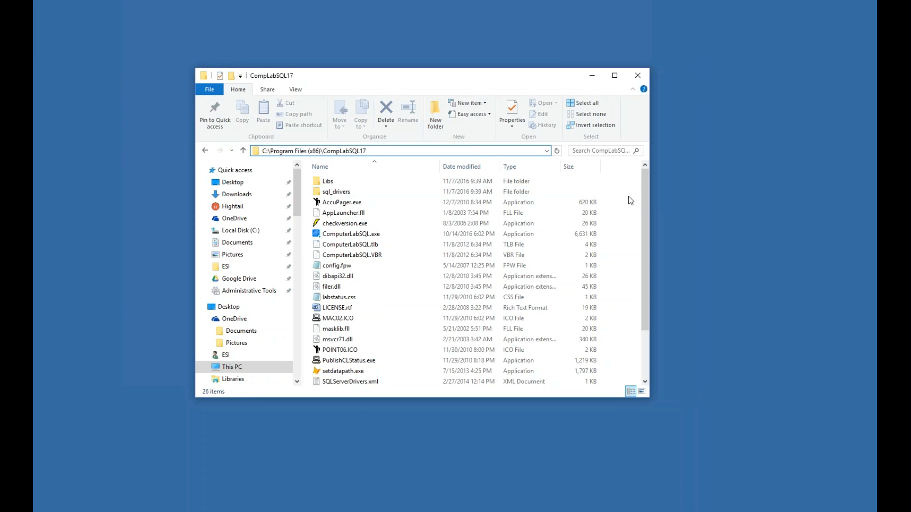
- Open the sql_drivers folder and select the sqlncli_x64.msi installer
double_click(329, 195)
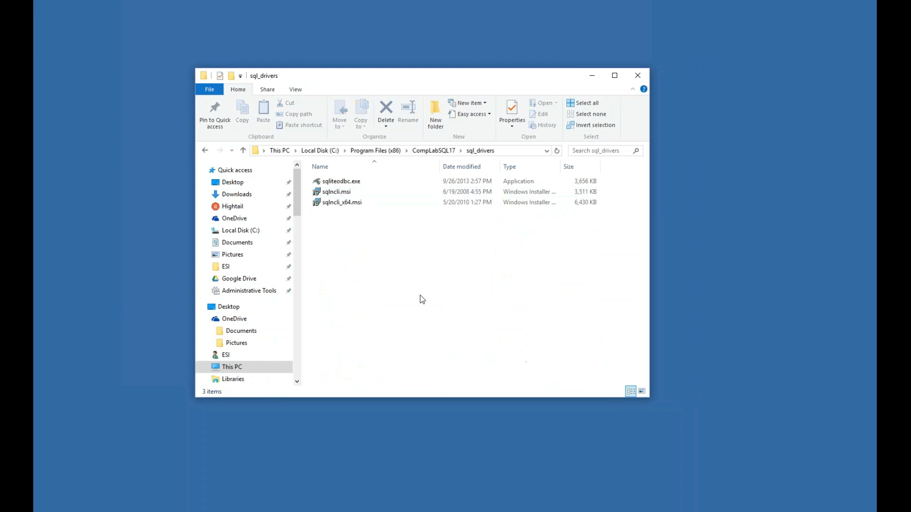
click(322, 195)
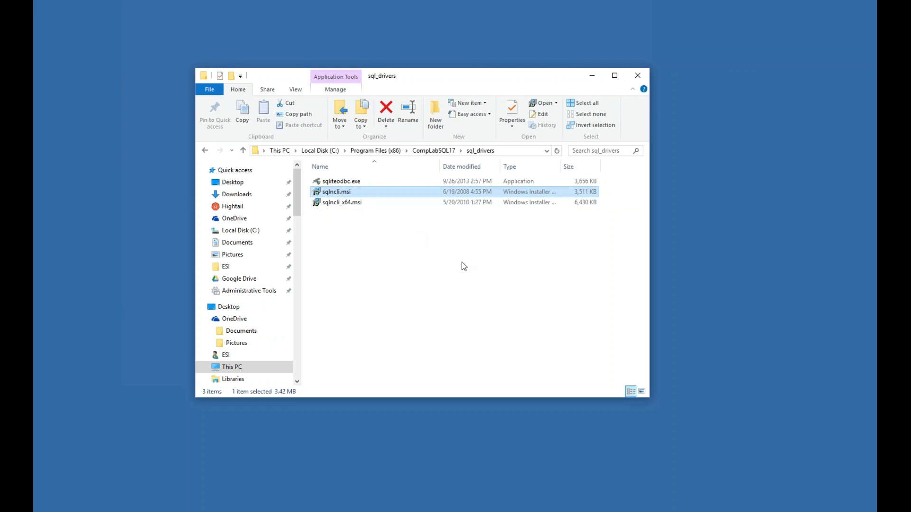
click(339, 207)
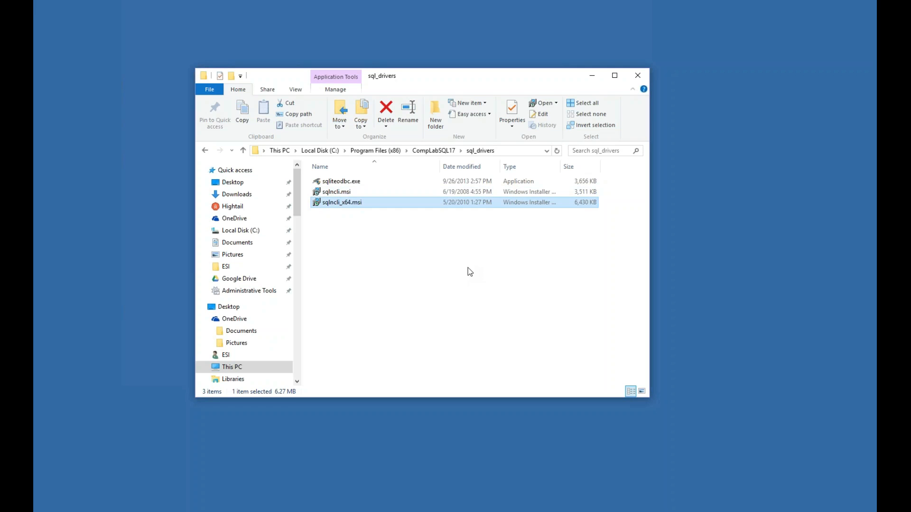
click(340, 202)
click(439, 262)
click(443, 265)
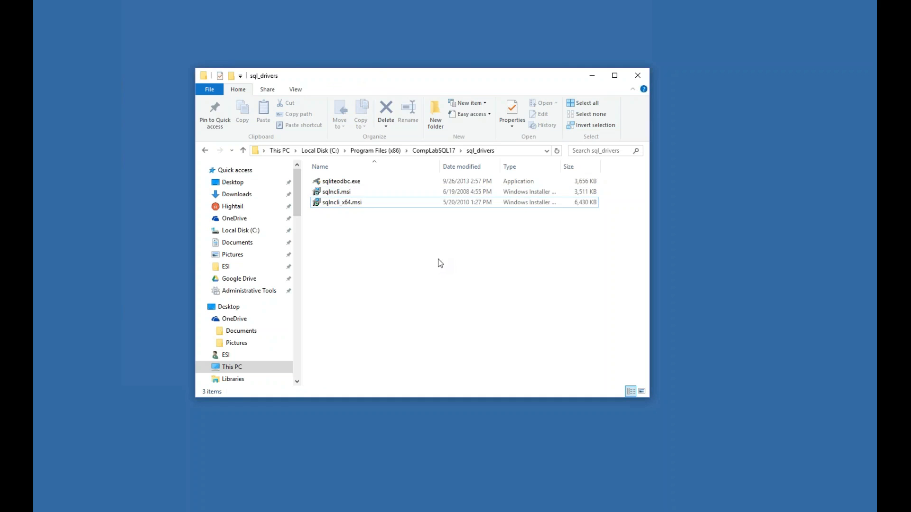
click(340, 202)
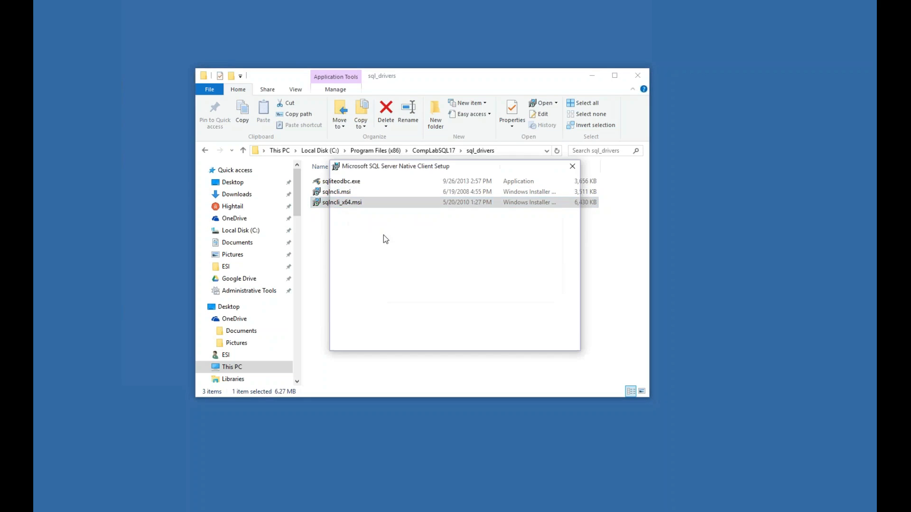
- Run sqlncli_x64.msi, cancel at Program Maintenance, and go back to CompLabSQL17
double_click(343, 204)
click(490, 341)
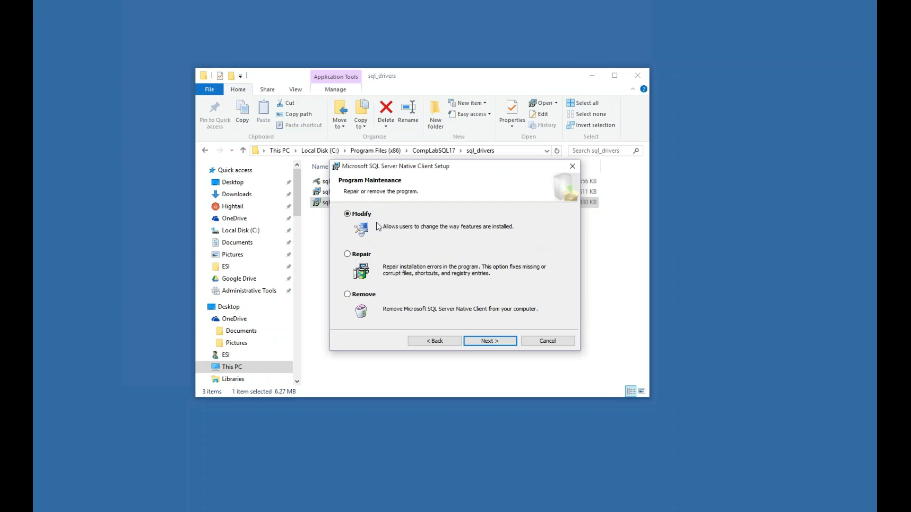
click(547, 341)
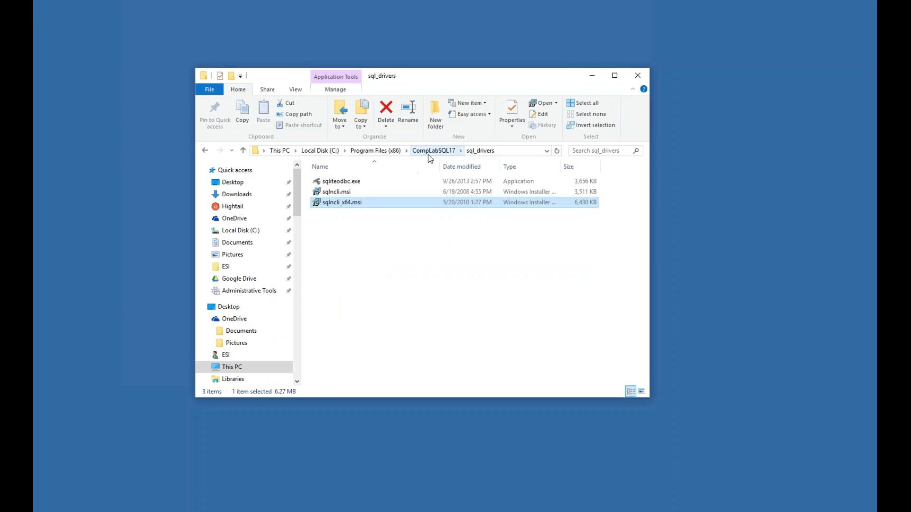
click(432, 151)
- Launch setdatapath.exe, choose SQL Server data mode, and continue to the connection form
drag(642, 200, 642, 252)
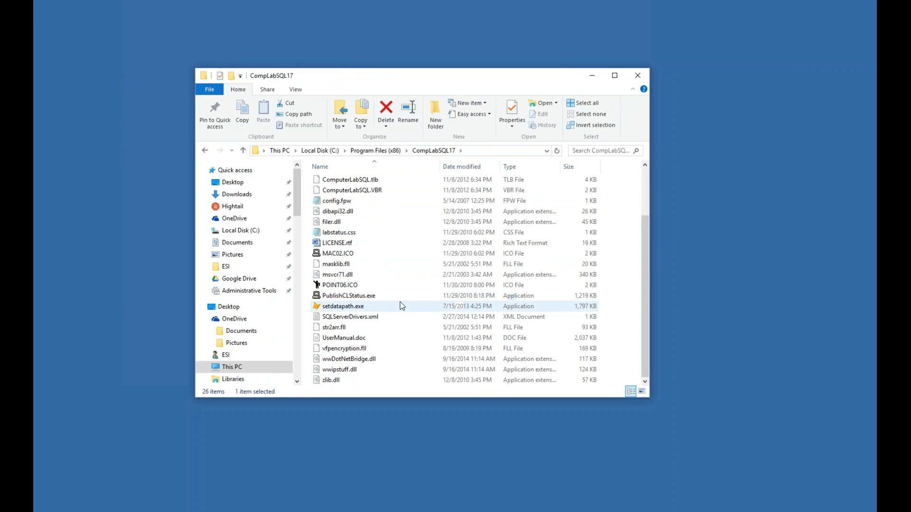
double_click(341, 307)
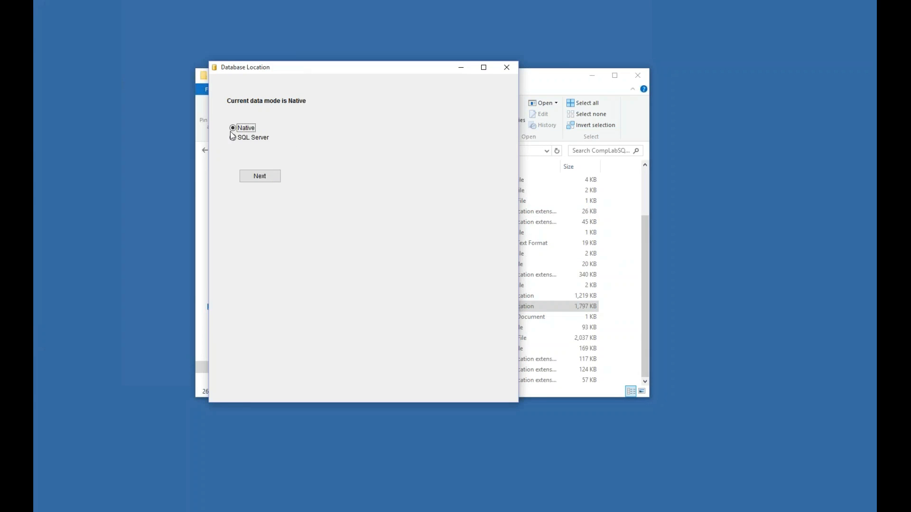
click(250, 137)
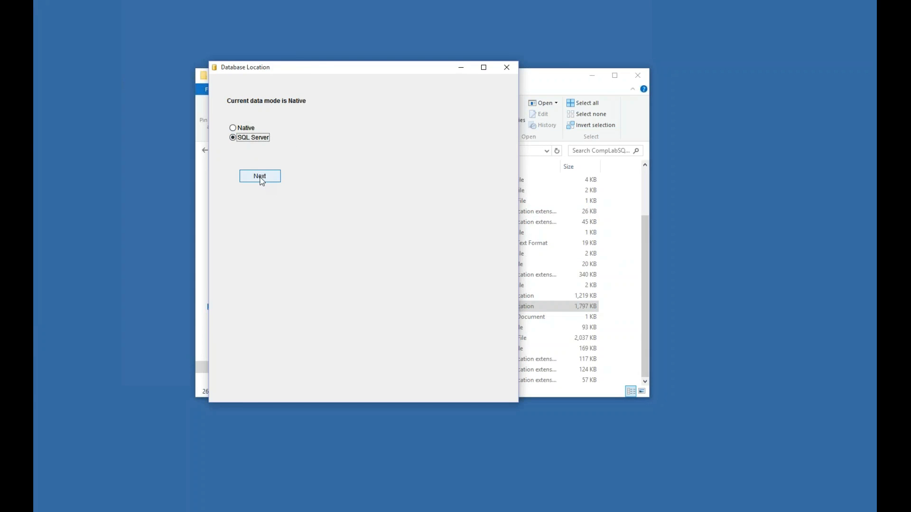
click(260, 177)
click(335, 175)
- Connect to engserver,60558\sqlexpress with SQL server authentication login and password, and test it
text(engserver,60558\sqlexpress)
click(349, 188)
click(332, 210)
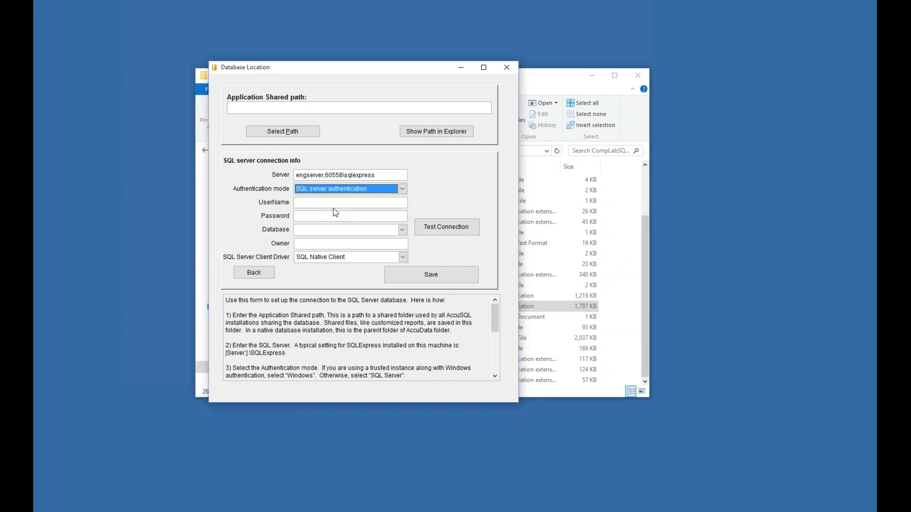
click(334, 207)
text(AccuTrack)
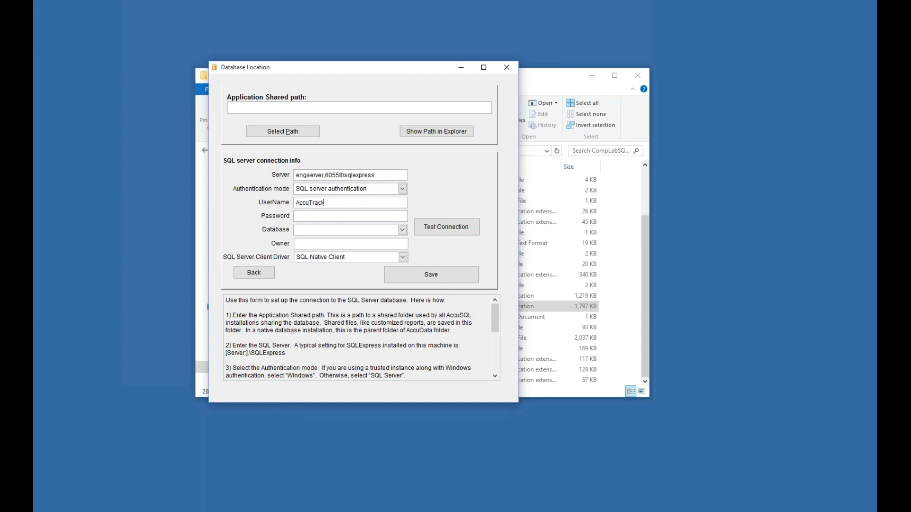
key(Tab)
text(*********)
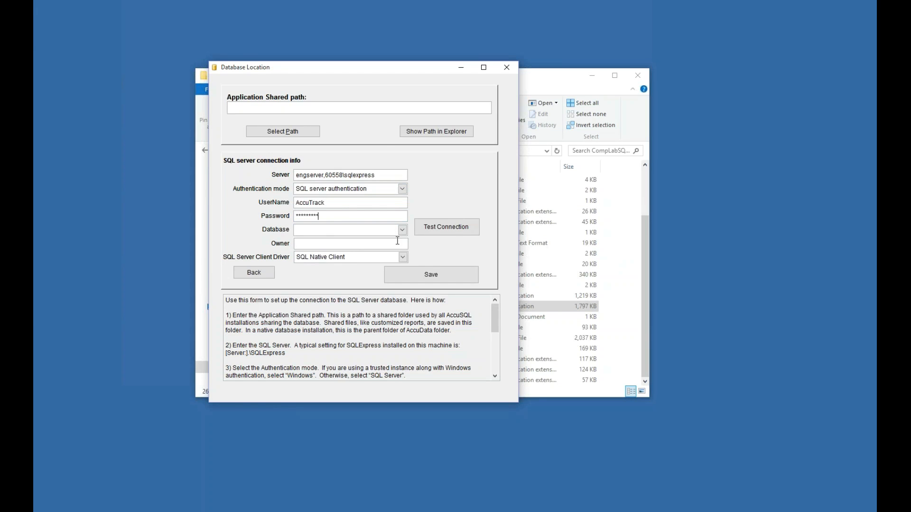
click(455, 232)
click(478, 292)
- Select the AccuSQL13TESTING database, save the connection, and close setdatapath
click(401, 230)
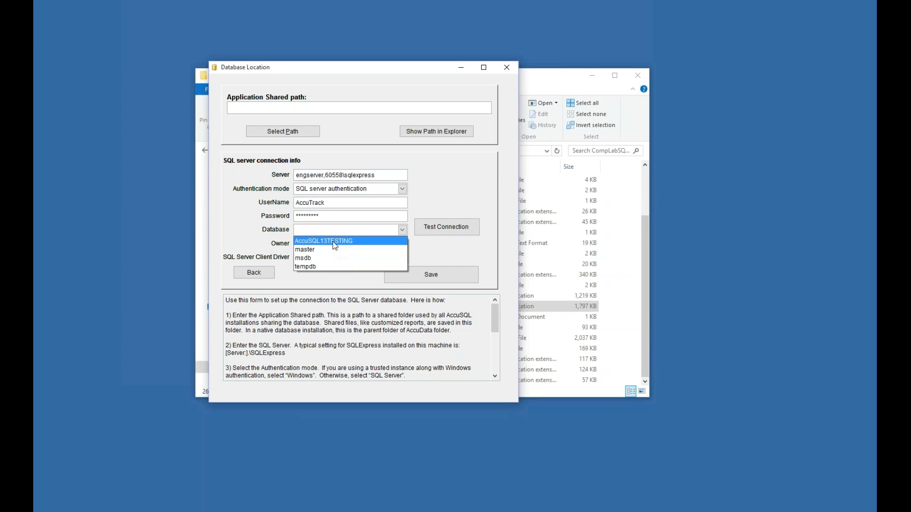
click(334, 246)
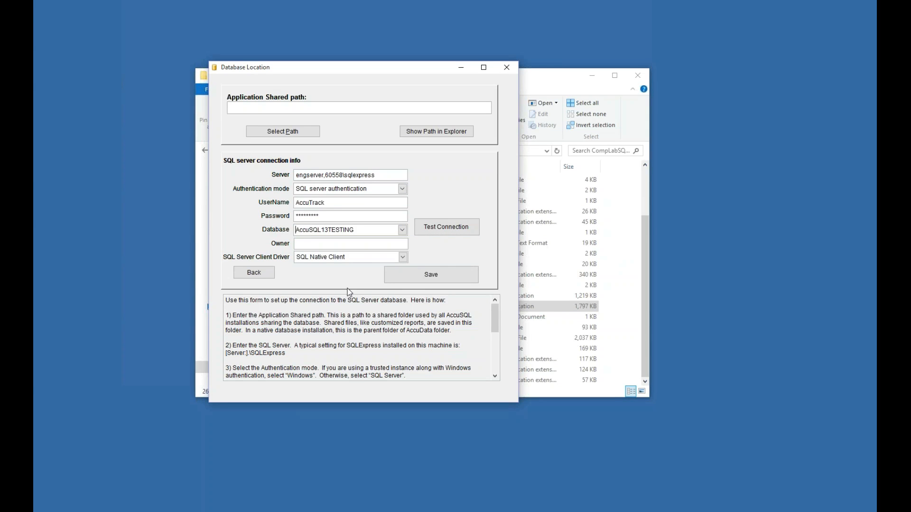
click(426, 269)
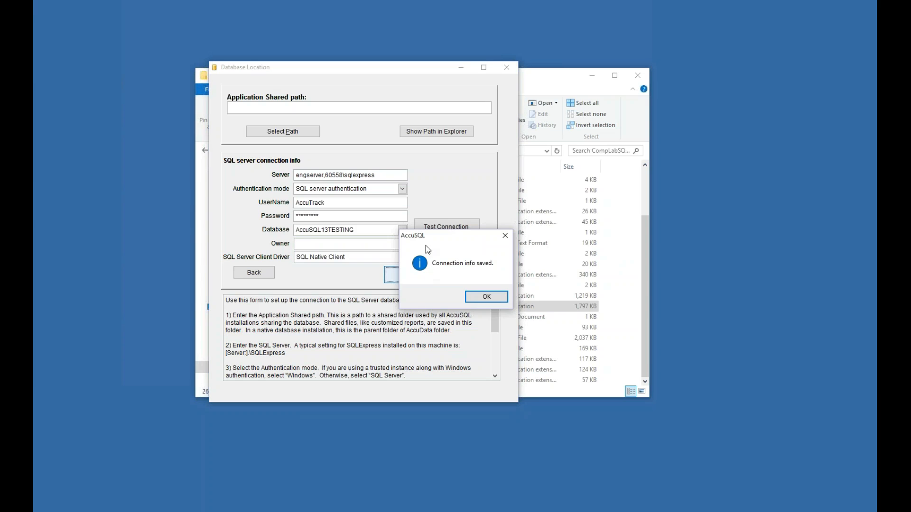
click(483, 297)
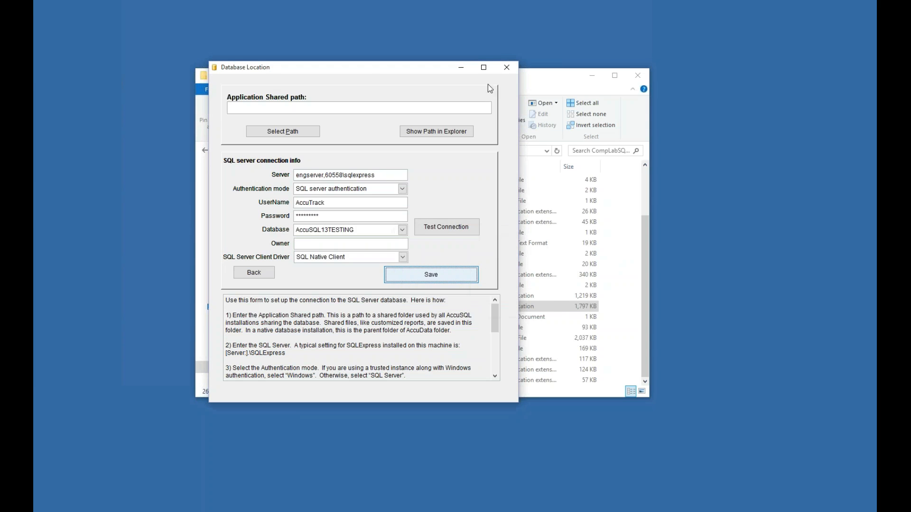
click(507, 67)
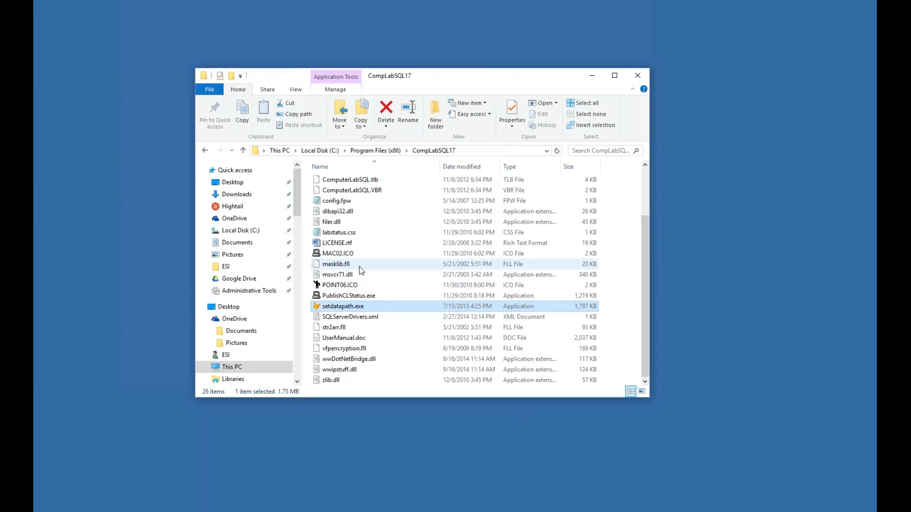
- Launch ComputerLabSQL.exe, paste the activation code, and enter the admin ID at sign-in
scroll(376, 282, up, 2)
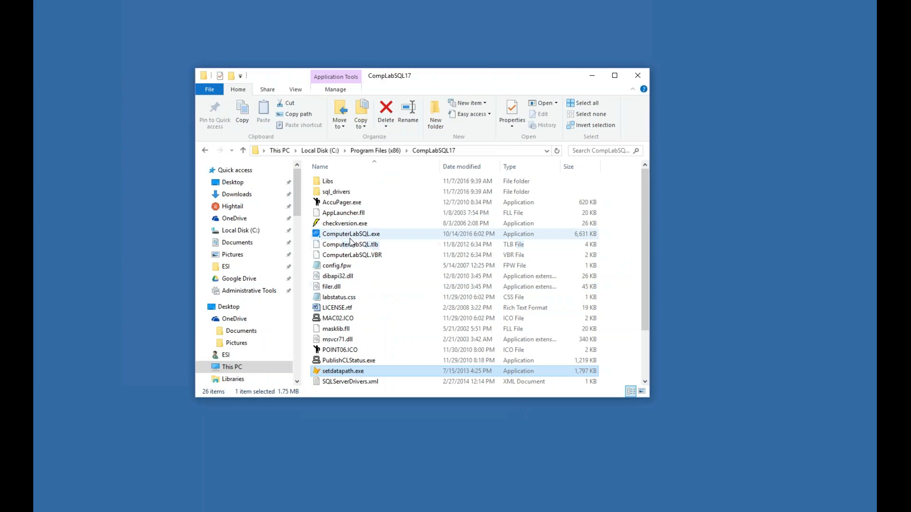
double_click(344, 235)
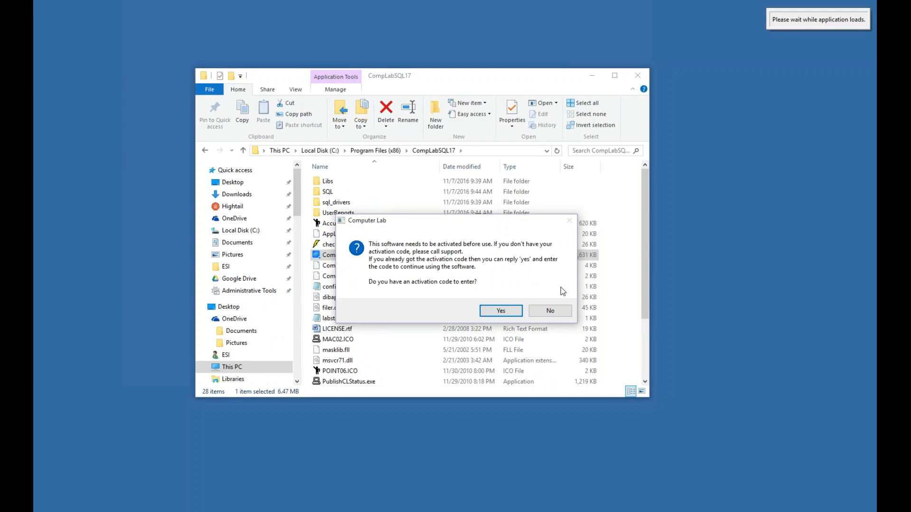
click(504, 310)
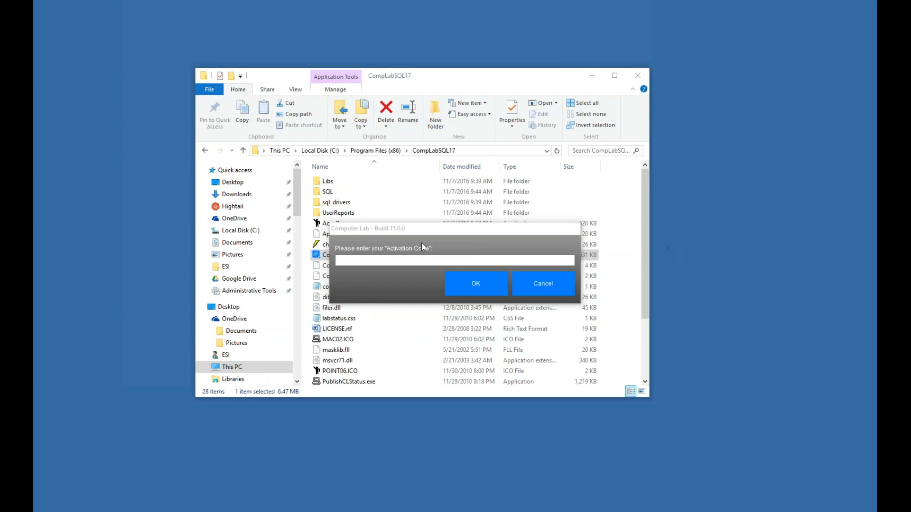
key(ctrl+v)
key(Return)
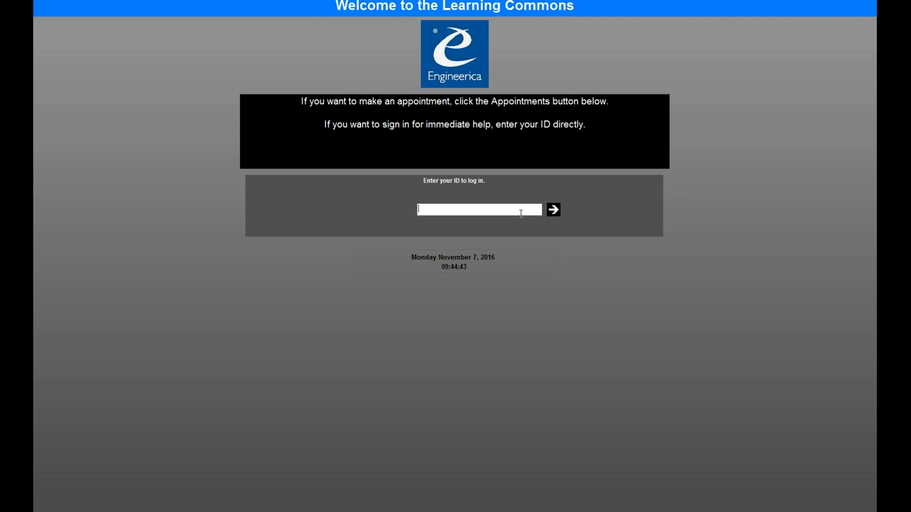
text(12)
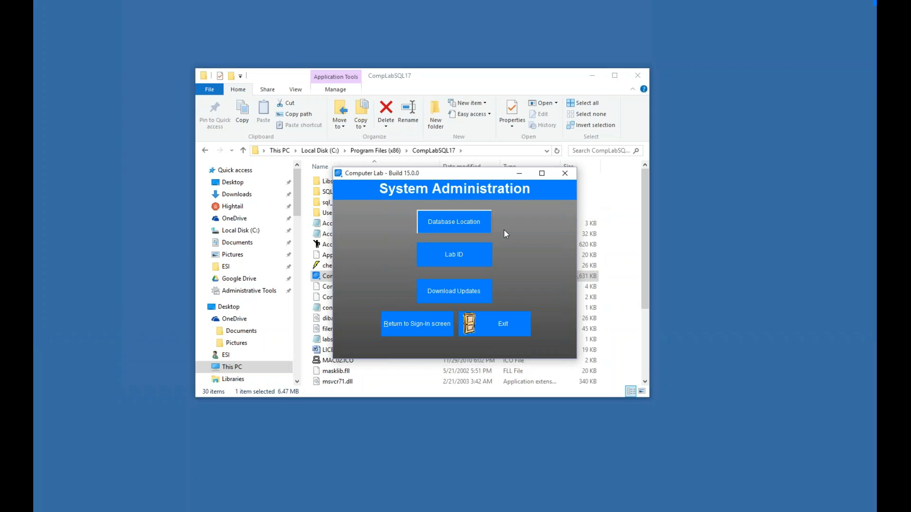
- Review the database location and SQL connection settings, then close that form
click(475, 223)
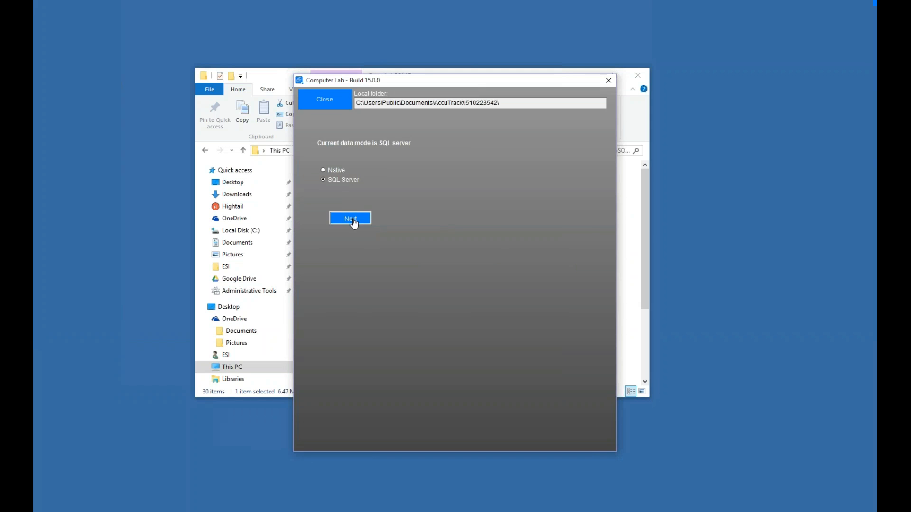
click(351, 219)
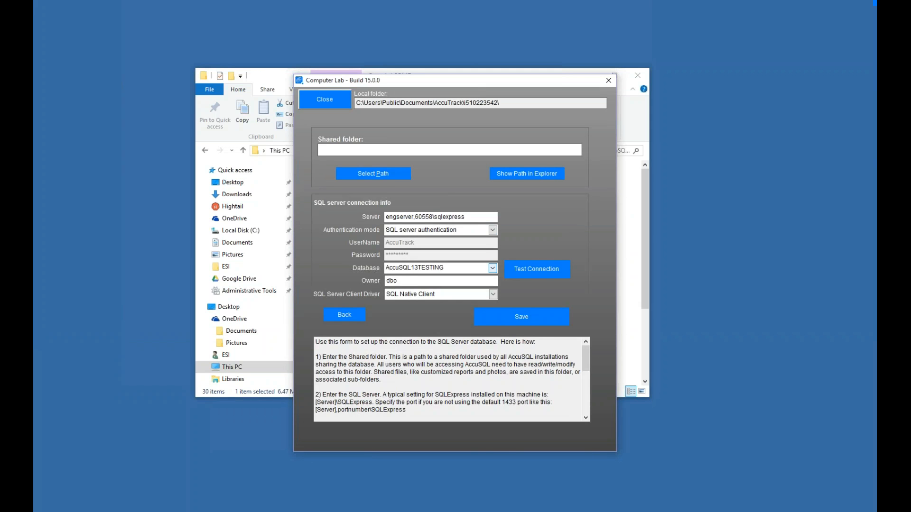
click(313, 99)
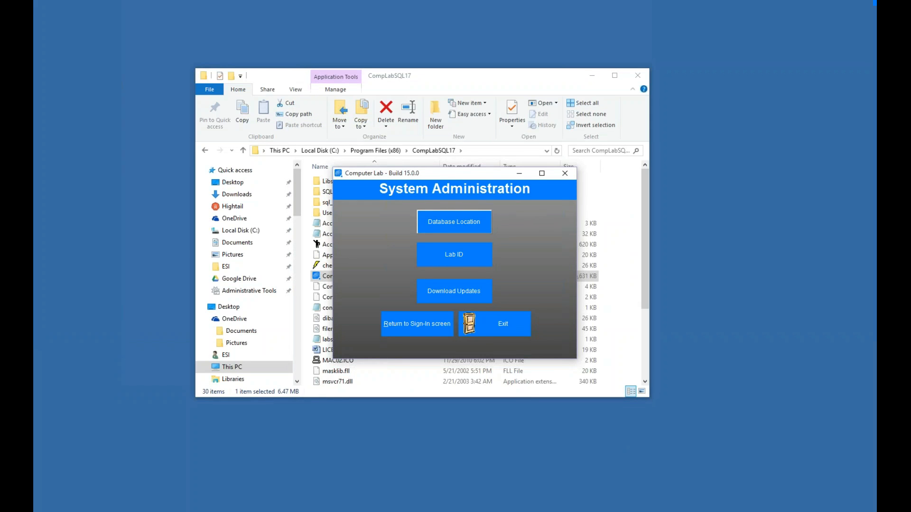
- Change the lab ID to Computer Lab, confirm it, and exit System Administration
click(456, 255)
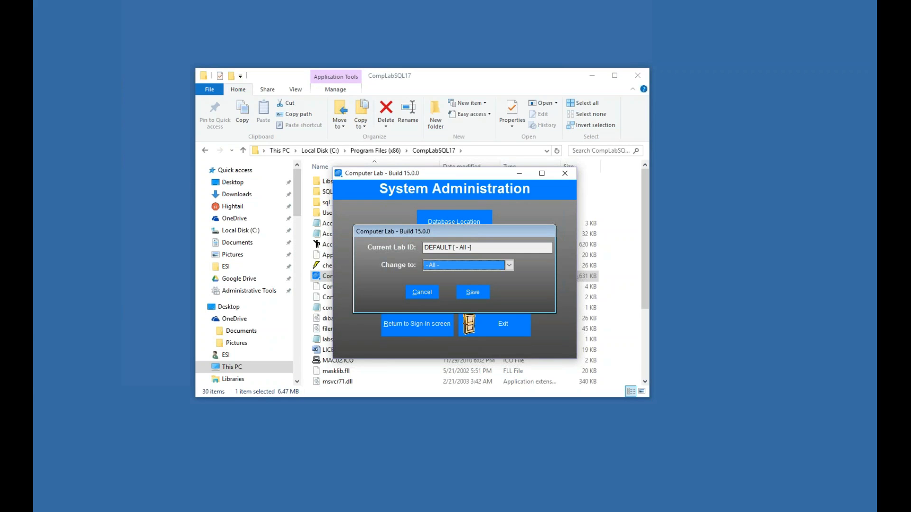
click(460, 267)
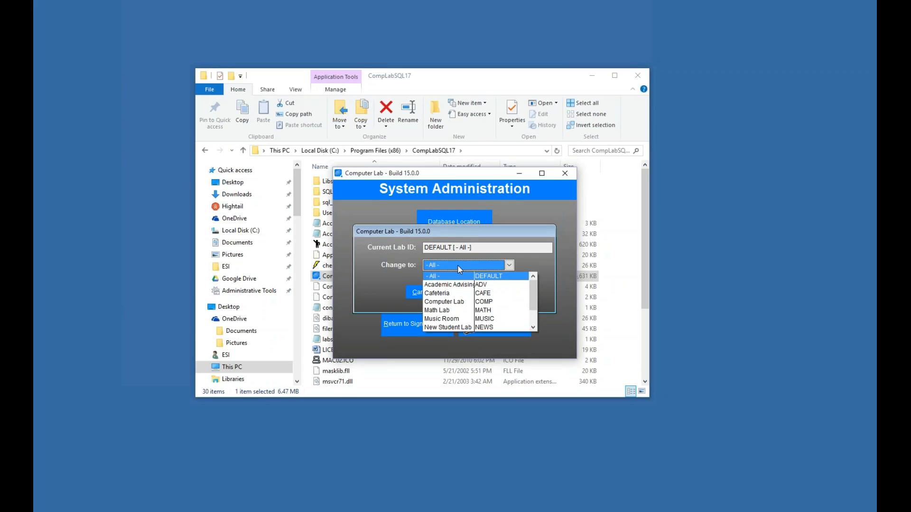
click(456, 302)
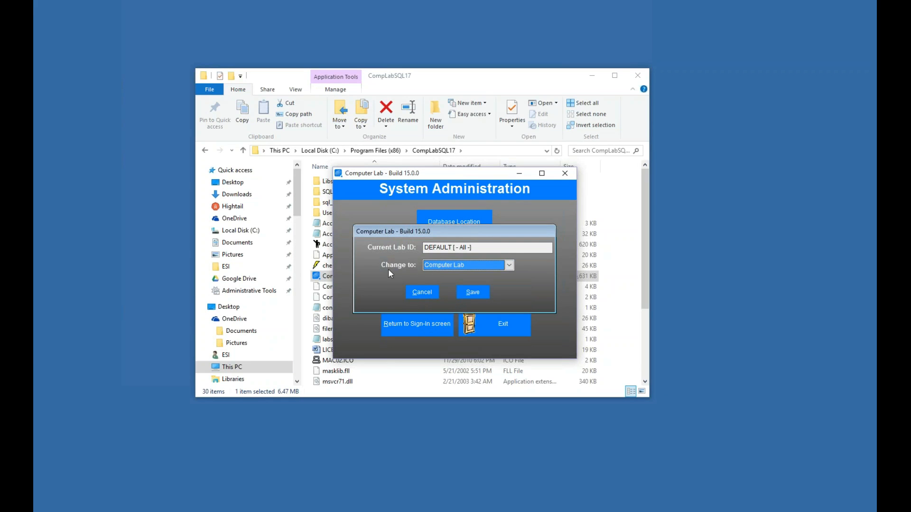
click(472, 291)
click(458, 297)
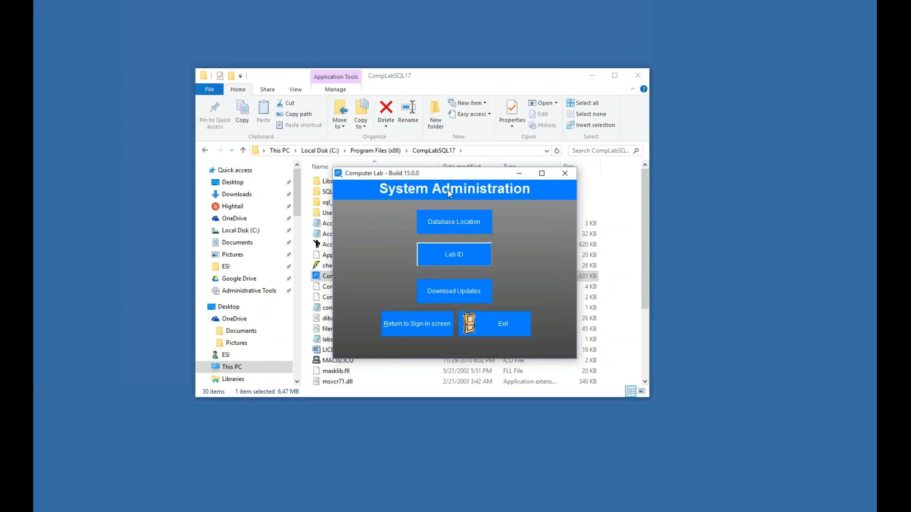
click(483, 332)
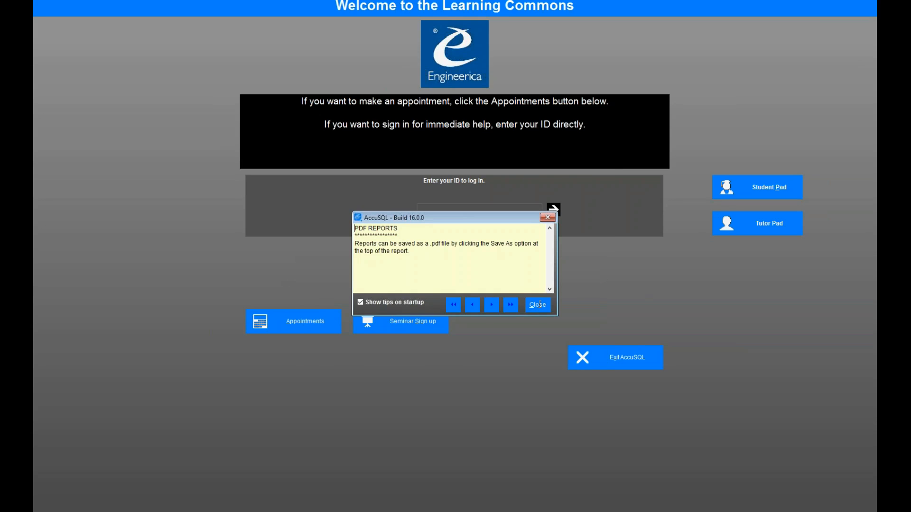
- Close the startup tip and enter a test student ID and password at sign-in
click(538, 305)
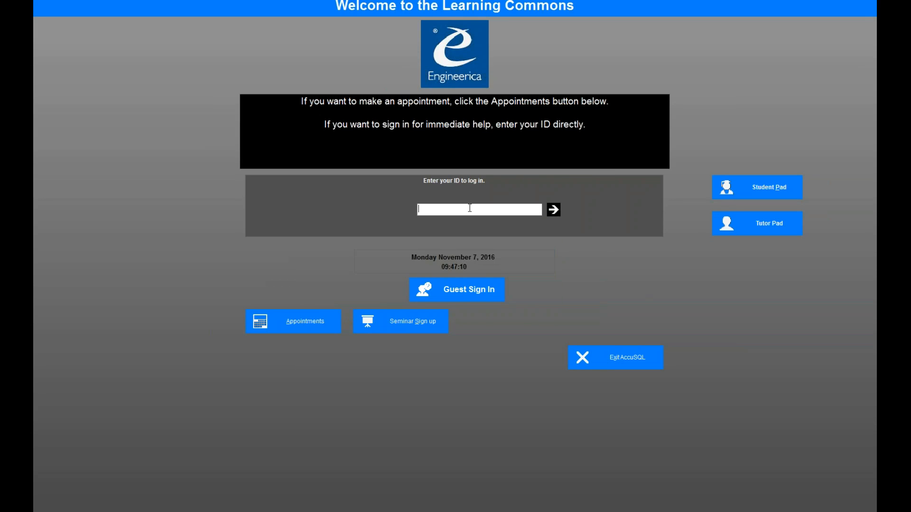
text(111111111)
key(Return)
text(111)
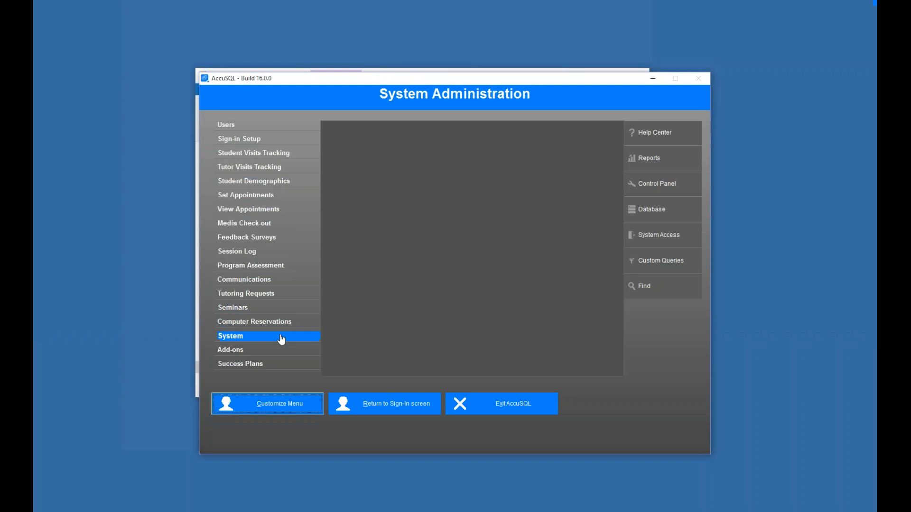
- Change this station's local lab ID to Computer Lab (COMP), saving and confirming it
click(279, 336)
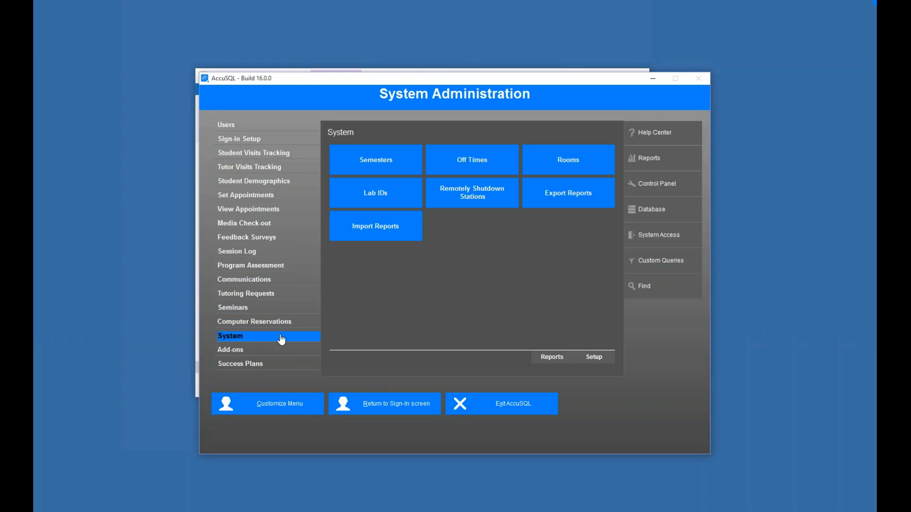
click(375, 191)
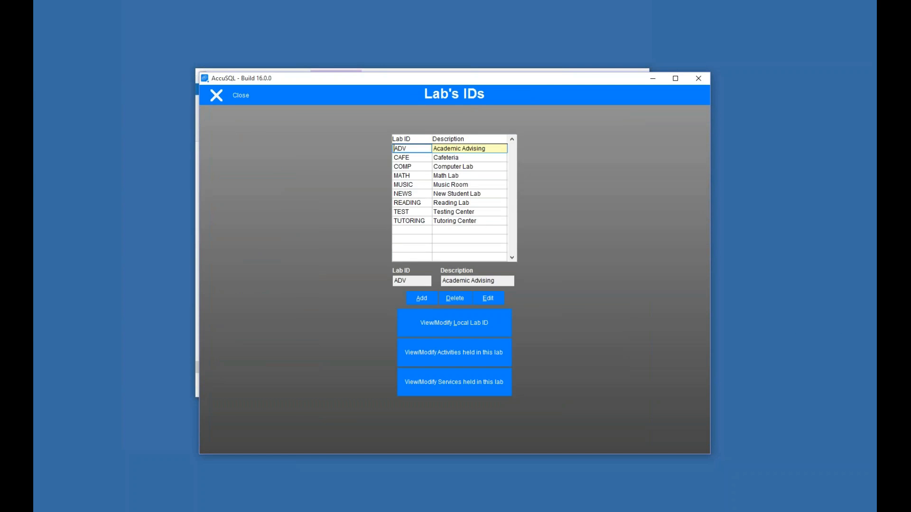
click(240, 102)
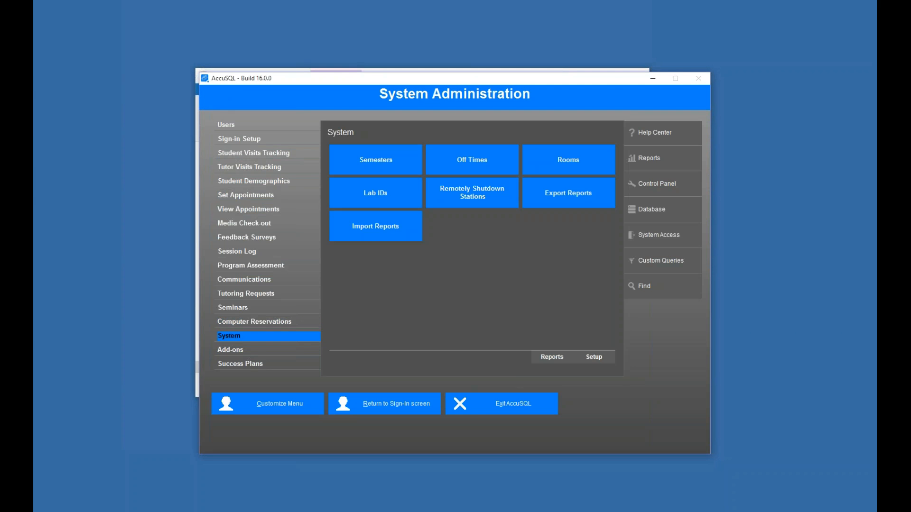
click(379, 204)
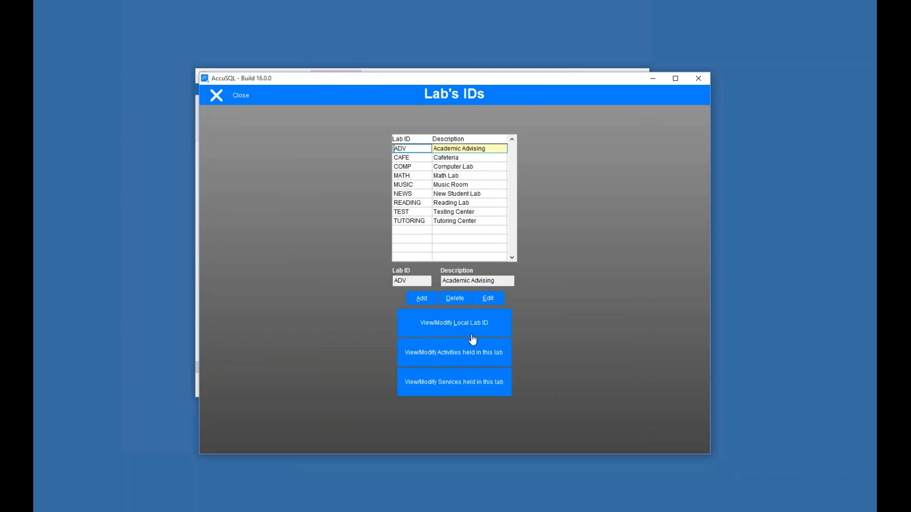
click(452, 324)
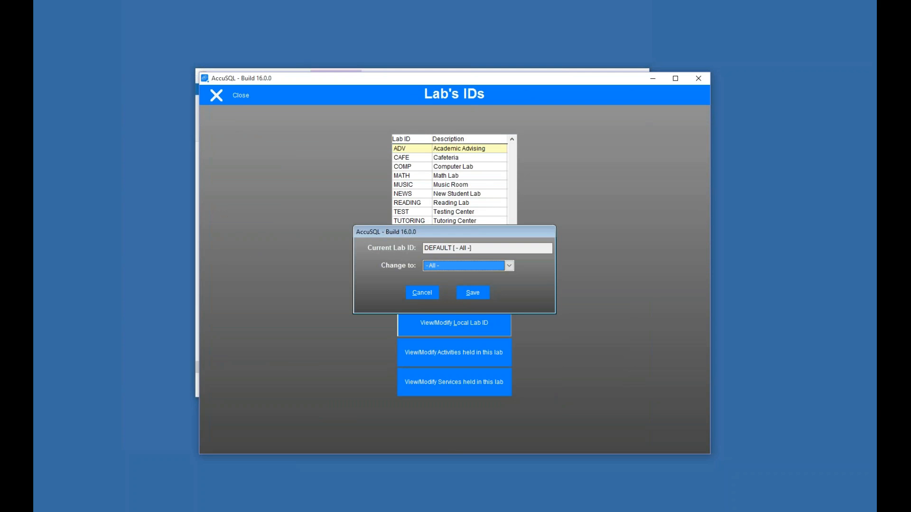
click(509, 265)
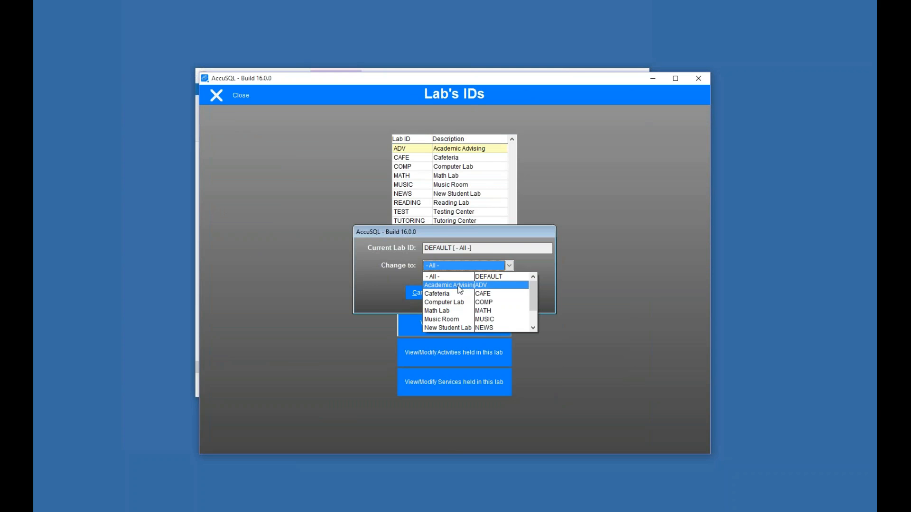
click(469, 303)
click(472, 293)
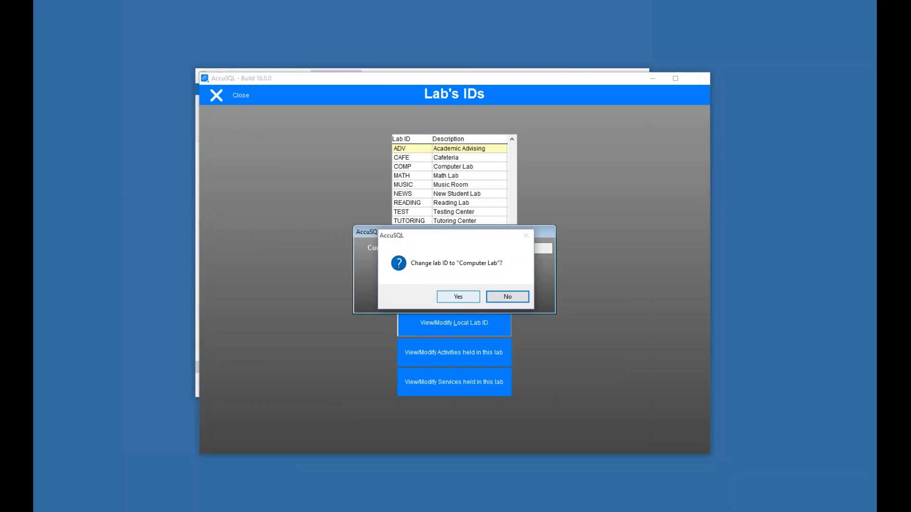
click(458, 297)
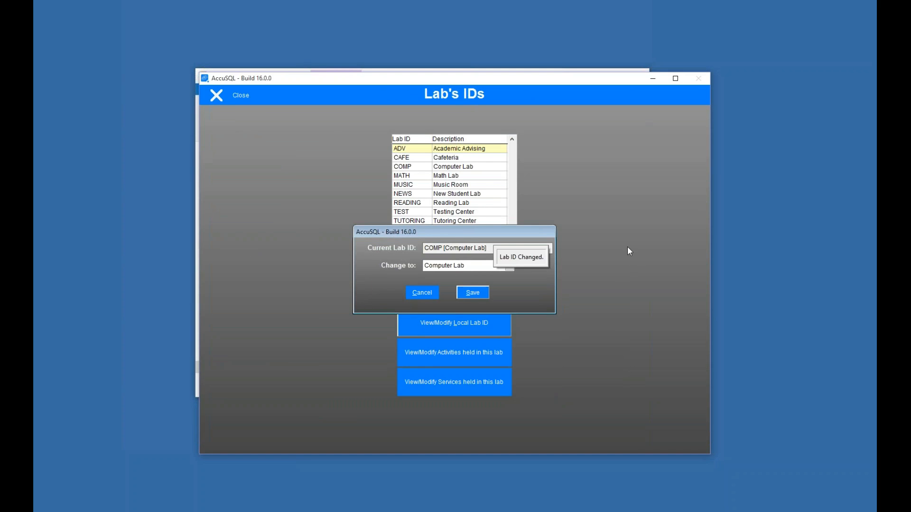
click(243, 100)
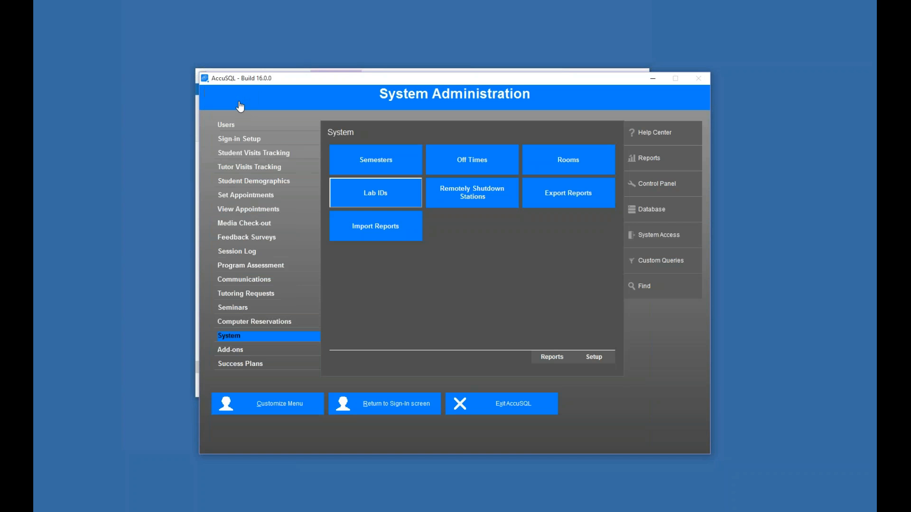
- Open the Control Panel and review the Welcome, Activity Screen and Computer Lab options
click(637, 190)
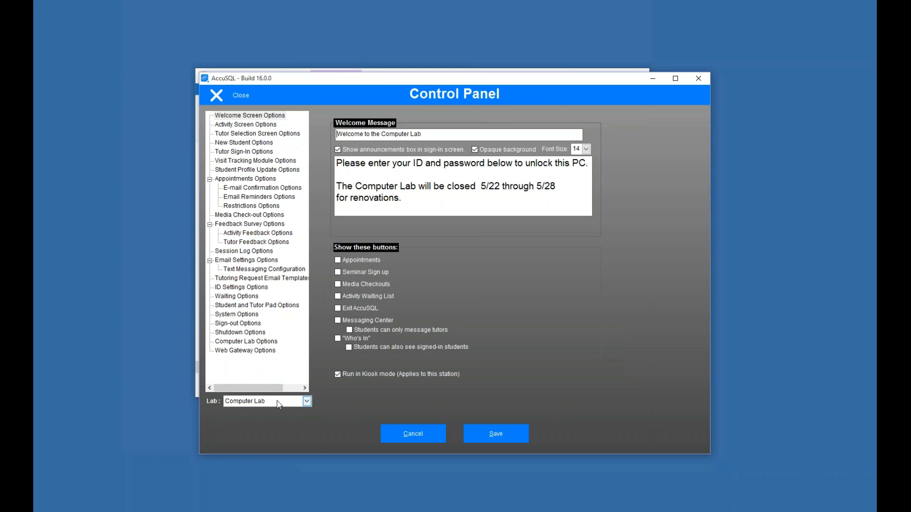
click(250, 115)
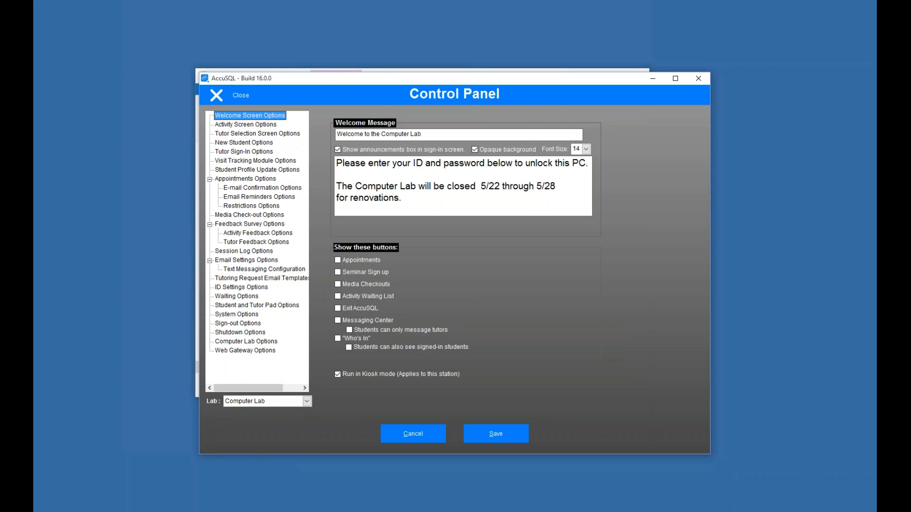
click(245, 124)
click(250, 115)
click(231, 342)
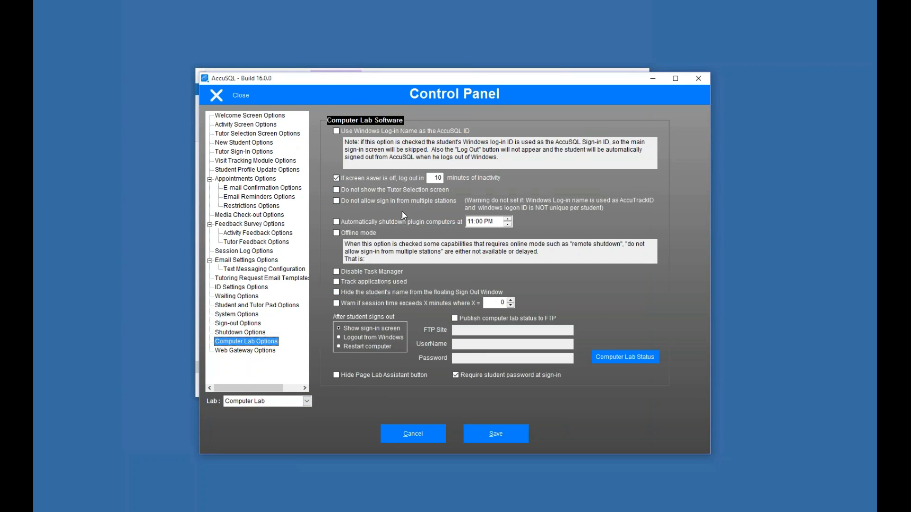
click(619, 304)
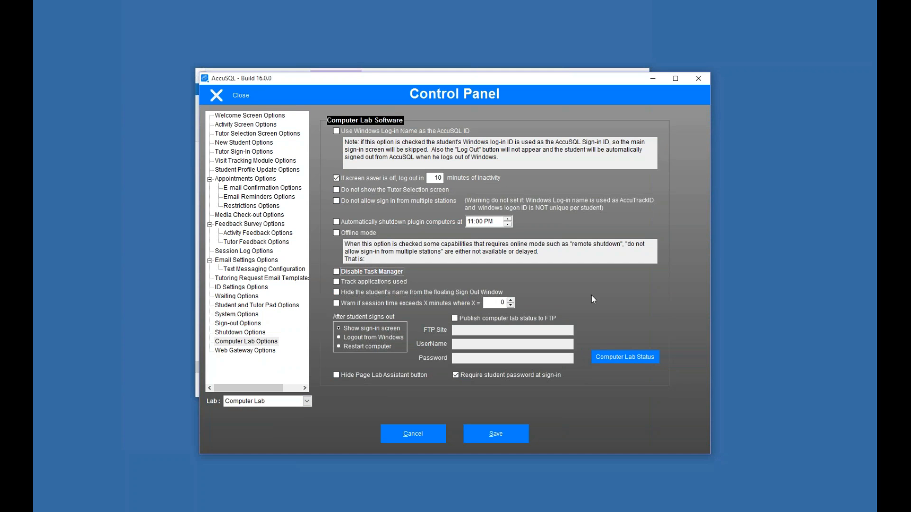
- Uncheck 'Tutor list includes all tutors' under Tutor Selection and close the Control Panel
click(246, 125)
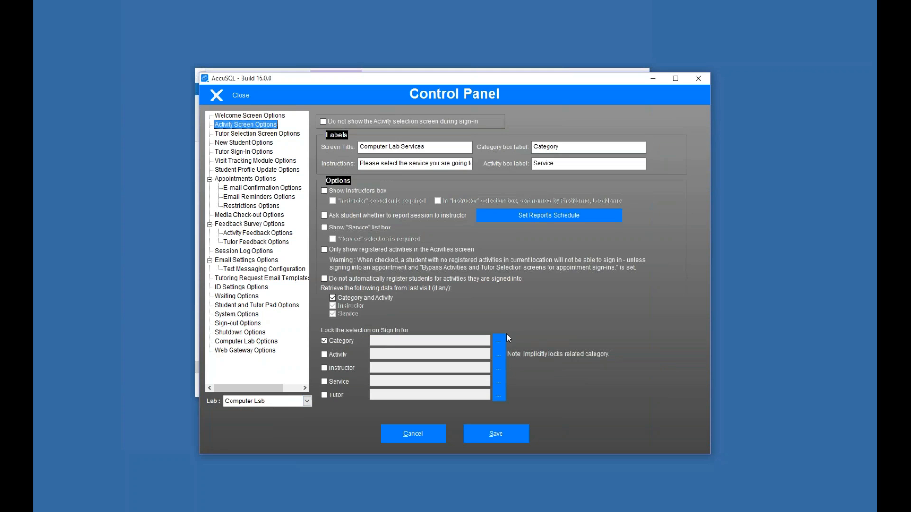
click(246, 135)
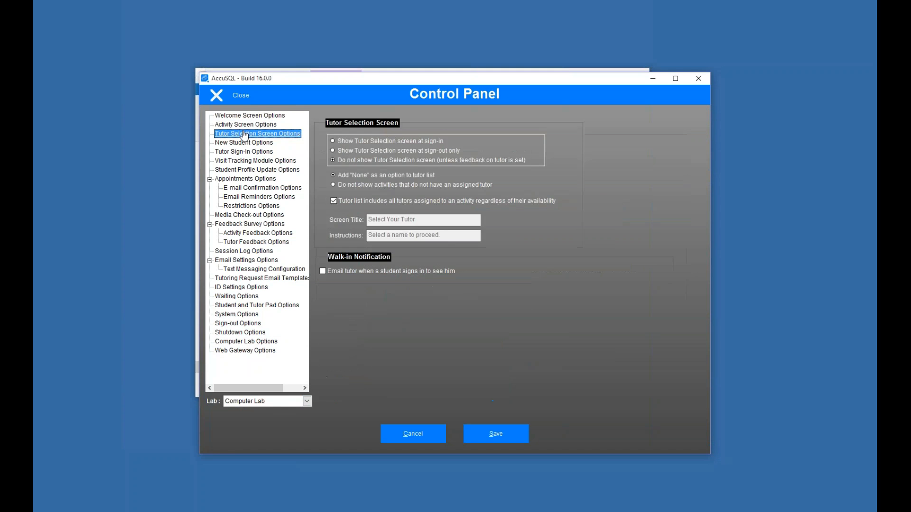
click(334, 201)
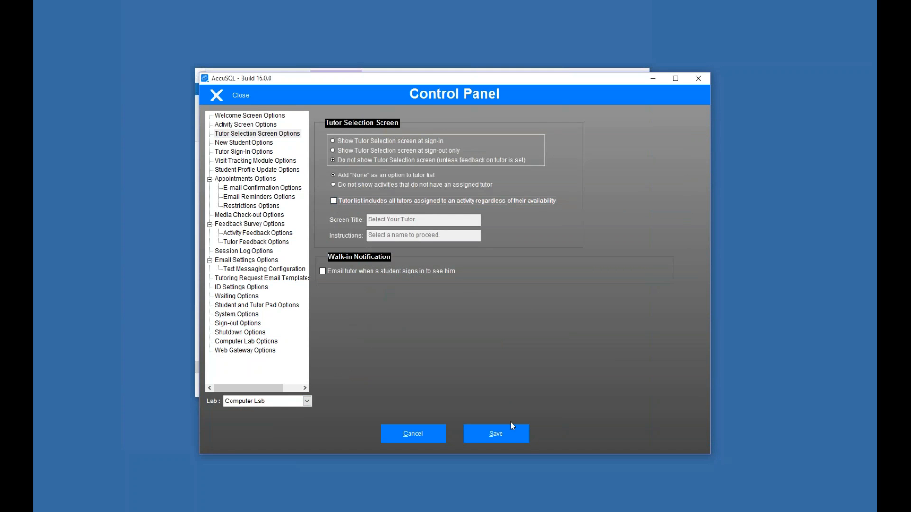
click(246, 124)
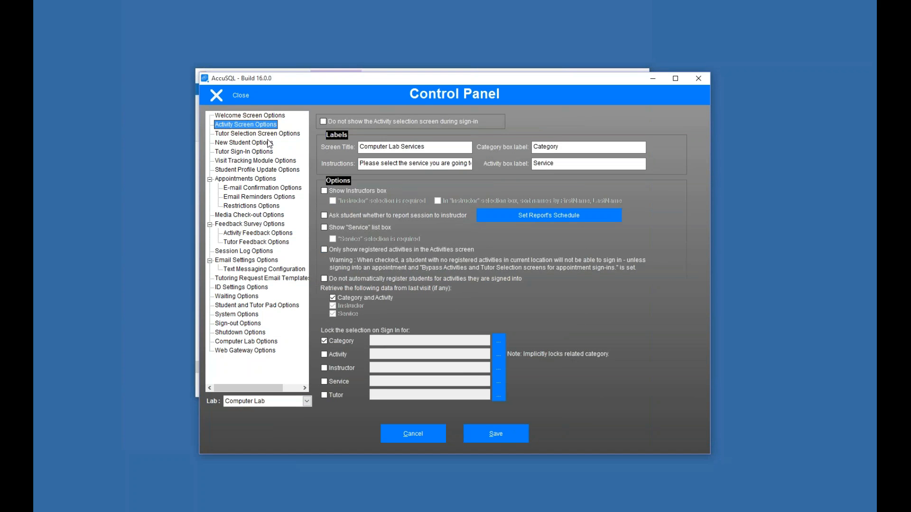
click(228, 98)
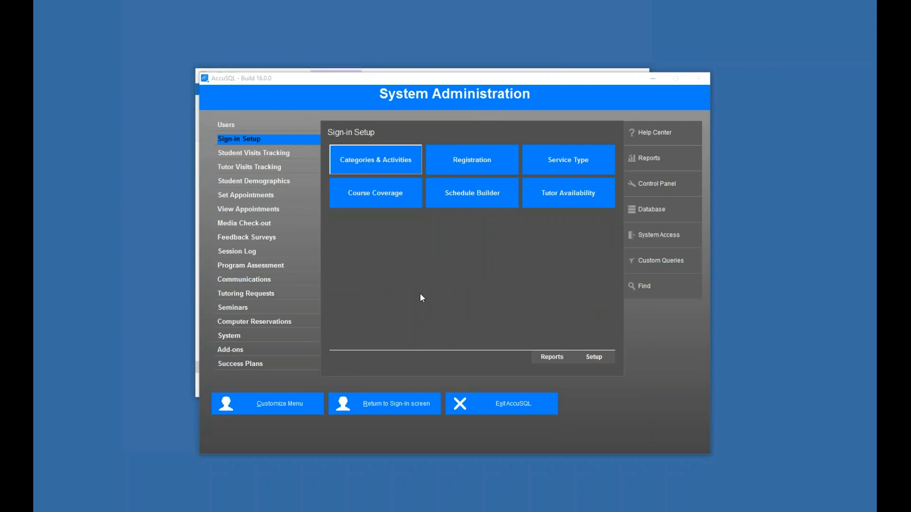
- Open Categories & Activities from Sign-in Setup and select the Computer Lab category
click(263, 139)
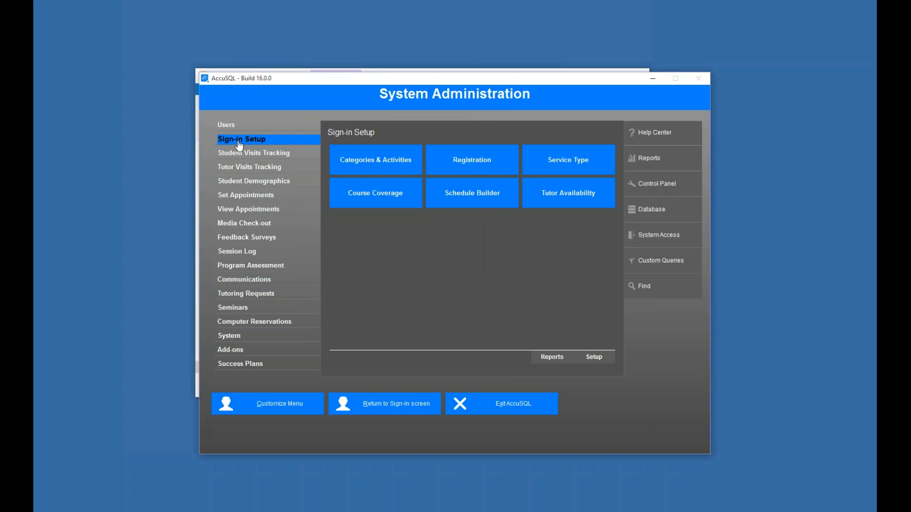
click(362, 160)
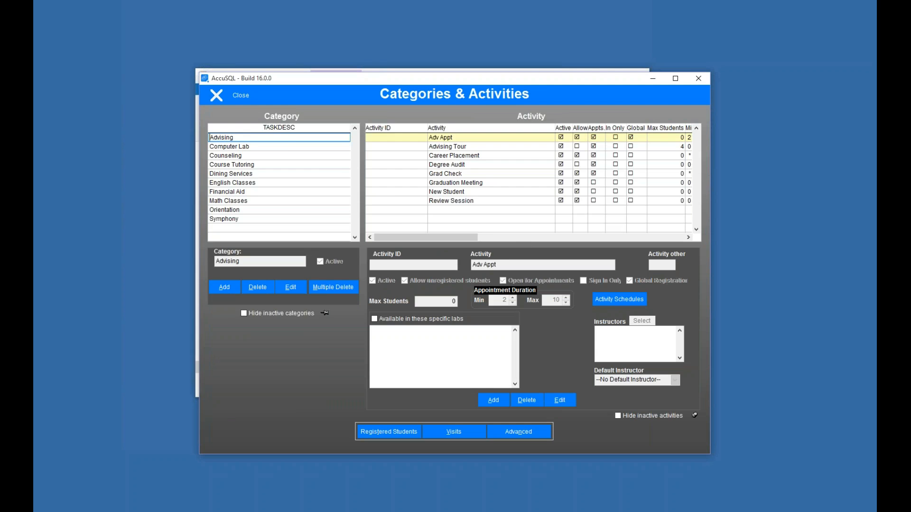
click(287, 147)
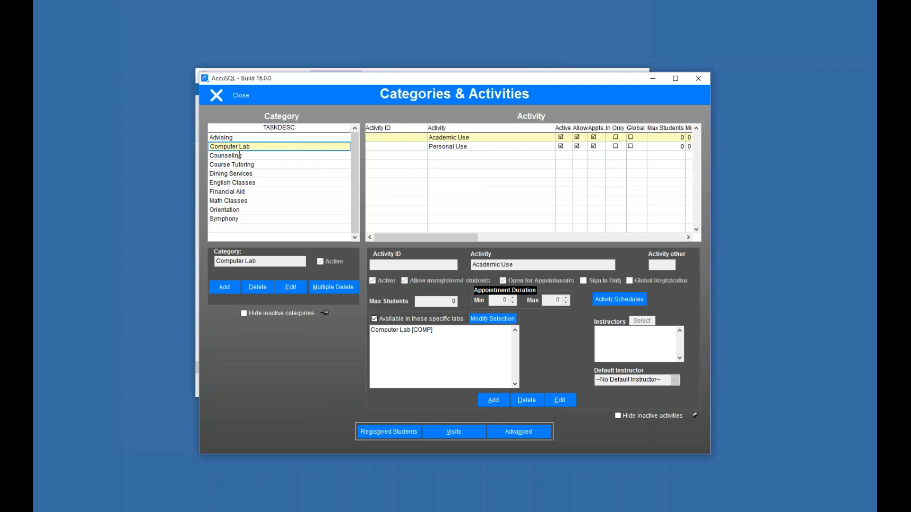
- Review the Academic Use and Personal Use activities, then close Categories & Activities
click(476, 138)
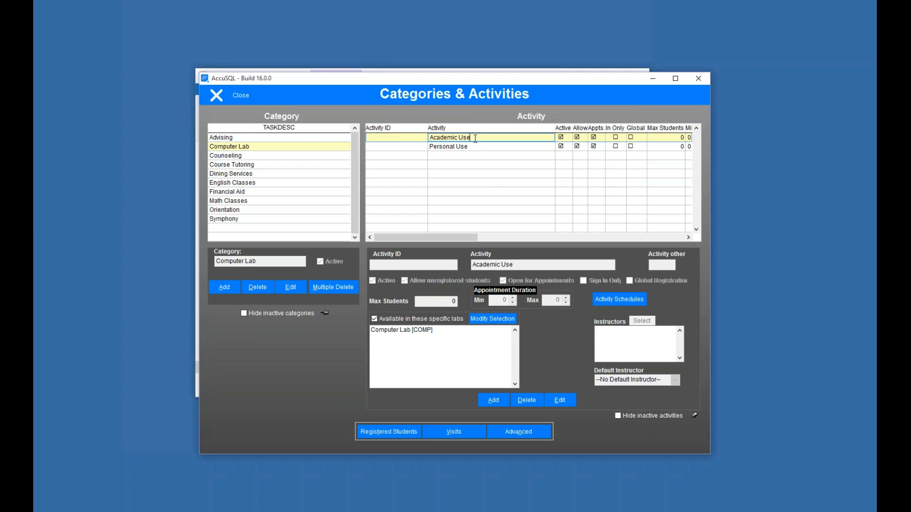
click(477, 146)
click(476, 138)
click(480, 148)
click(483, 138)
click(468, 146)
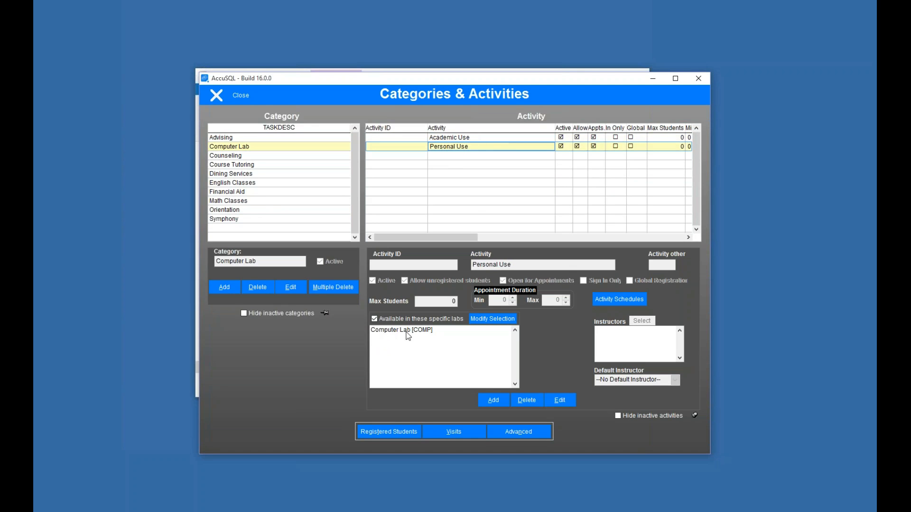
click(471, 138)
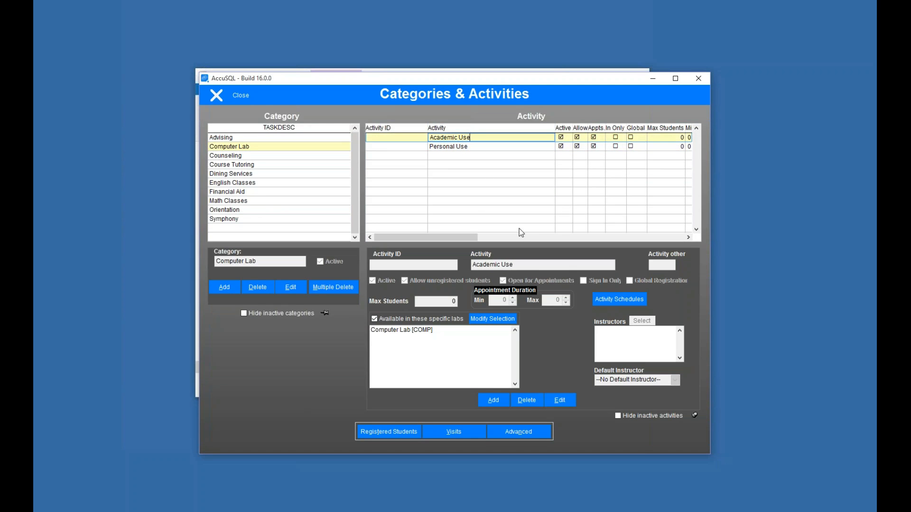
click(233, 95)
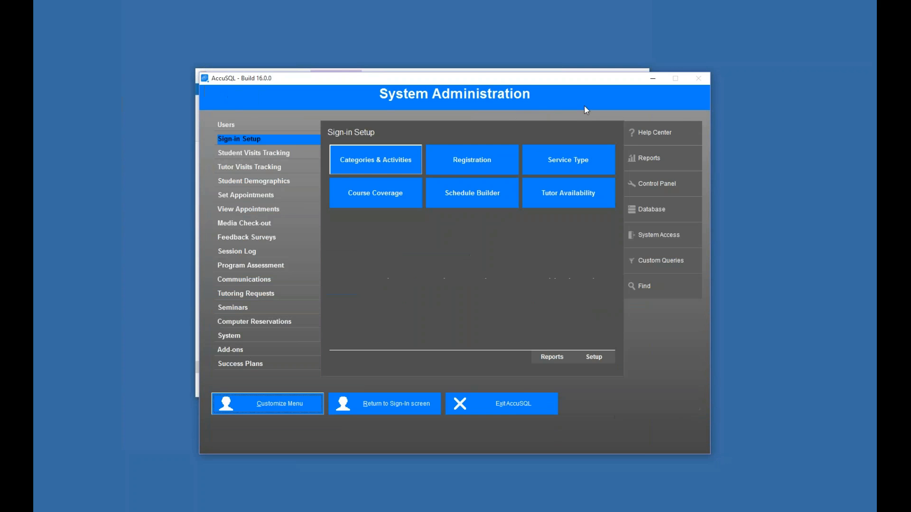
- Exit AccuSQL and launch ComputerLabSQL.exe from the CompLabSQL17 folder
click(512, 410)
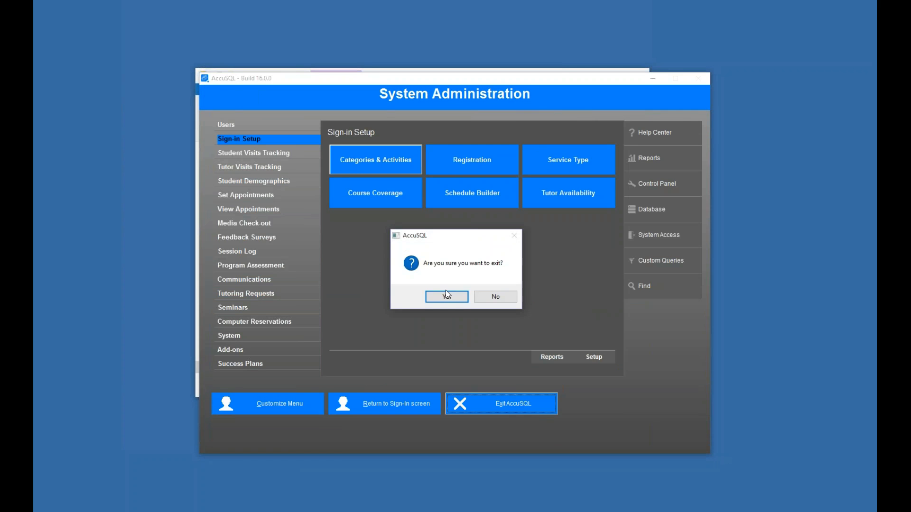
click(445, 290)
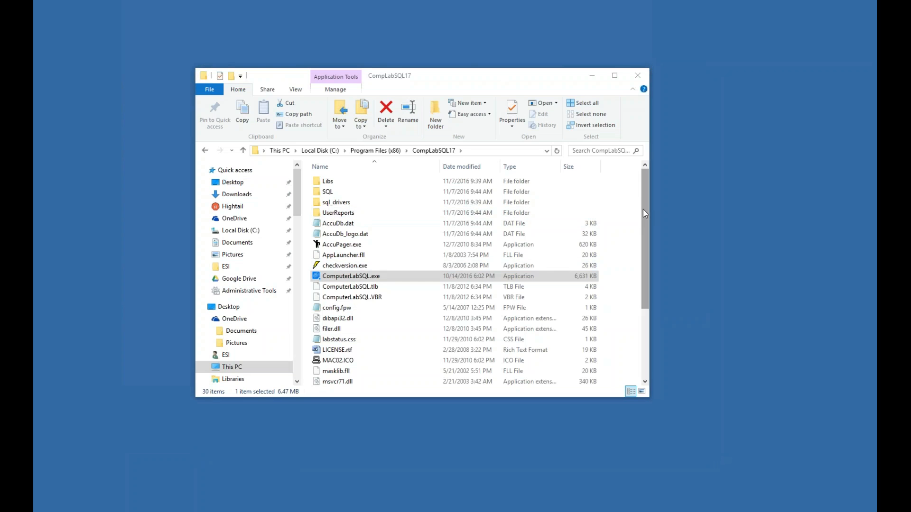
click(364, 279)
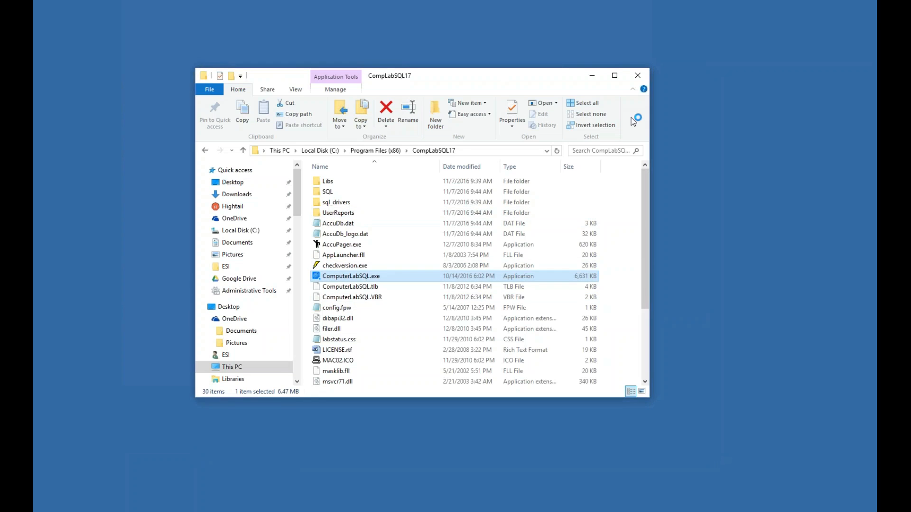
click(637, 75)
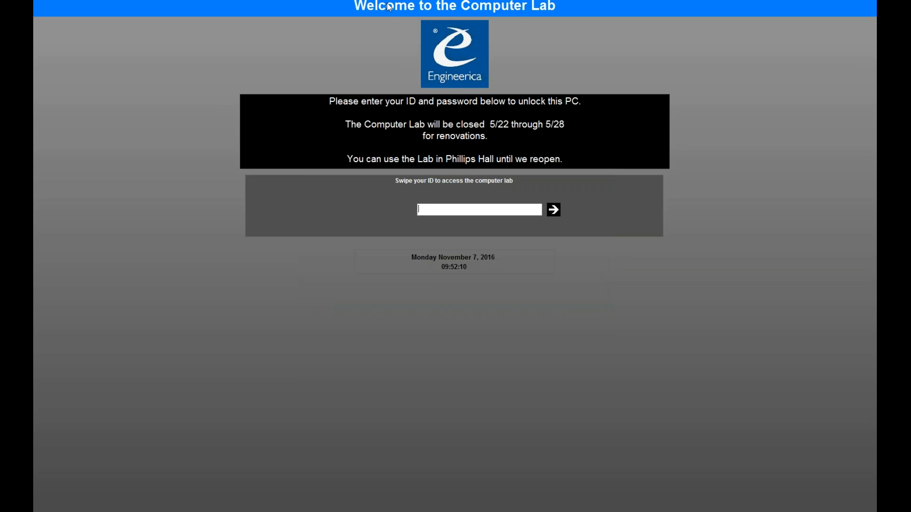
- Enter a student's ID and password at the Computer Lab welcome screen
click(478, 212)
text(*********)
key(Return)
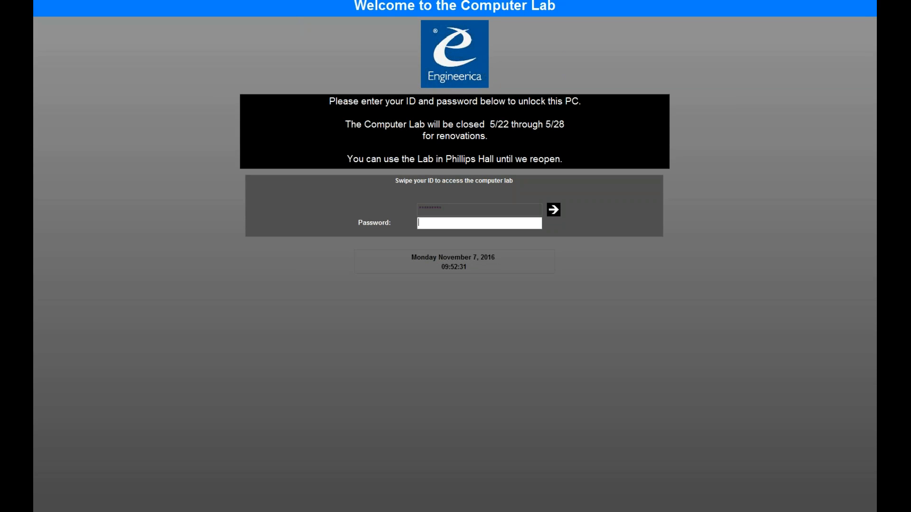
text(********)
key(Return)
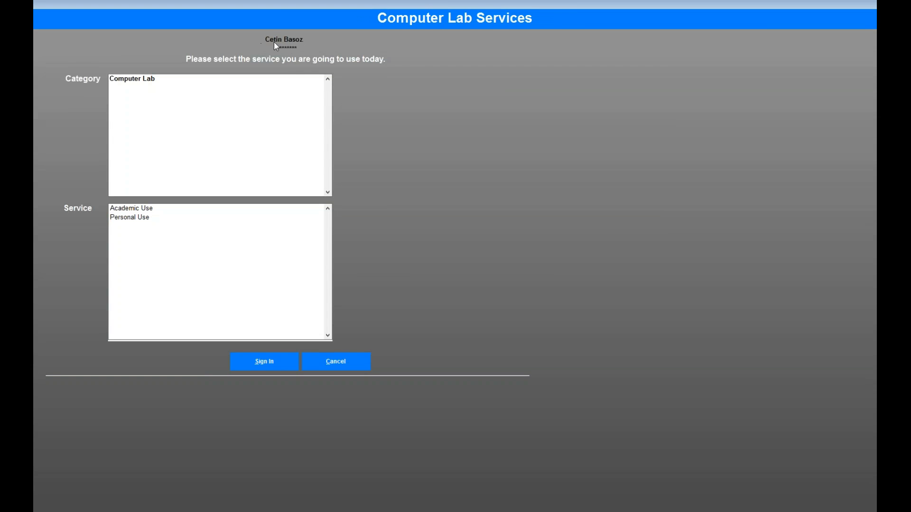
- Sign in to the Computer Lab category for Academic Use and confirm
click(129, 79)
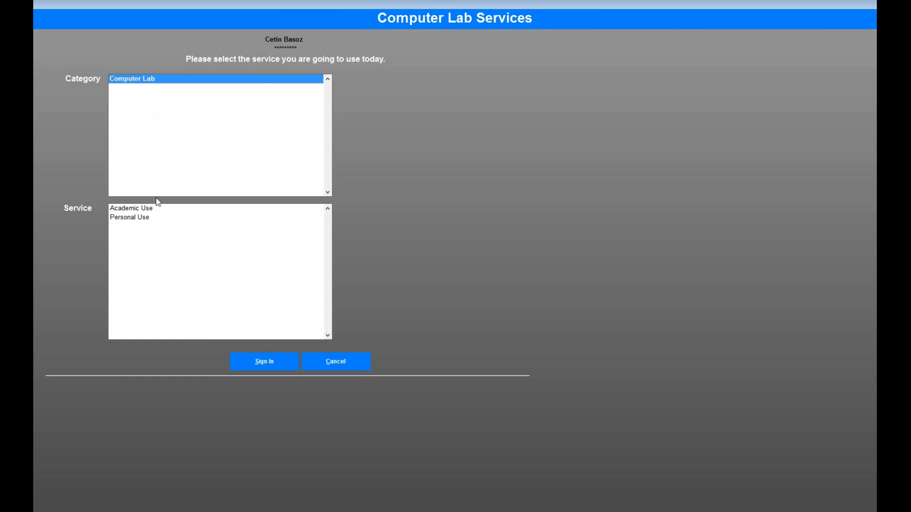
click(136, 212)
click(135, 218)
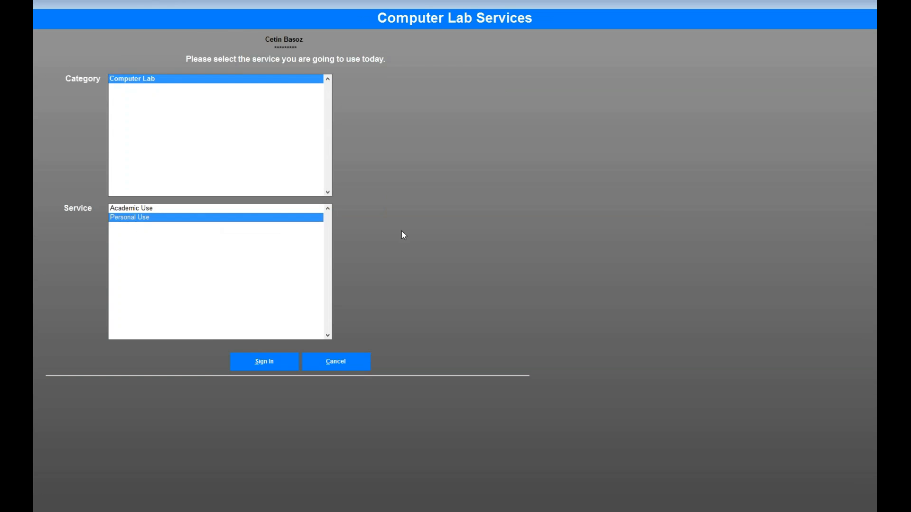
click(145, 209)
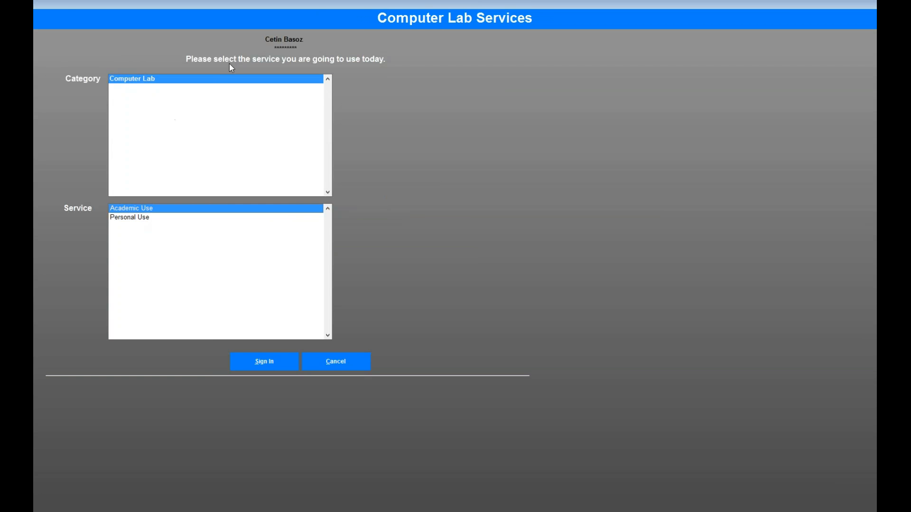
click(267, 366)
click(477, 295)
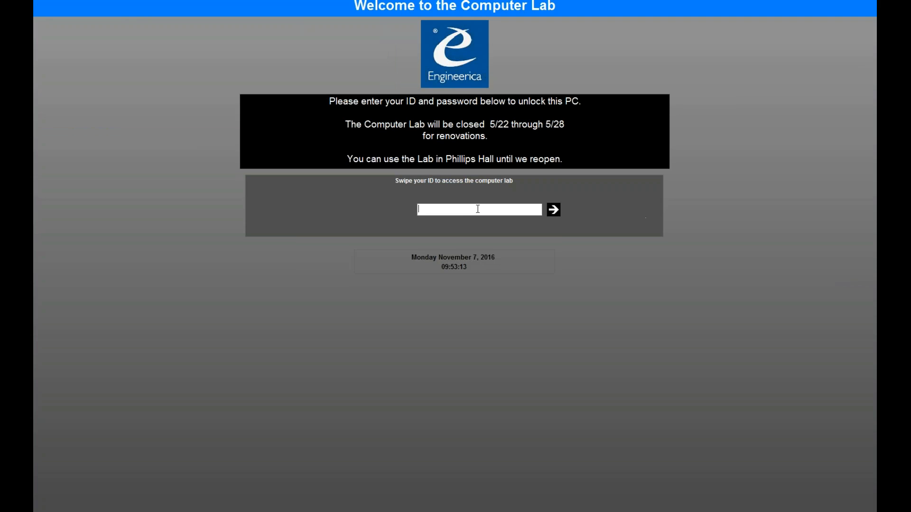
- Enter a second student's ID and password, then sign in to Computer Lab for Personal Use
text(********)
key(Return)
text(*********)
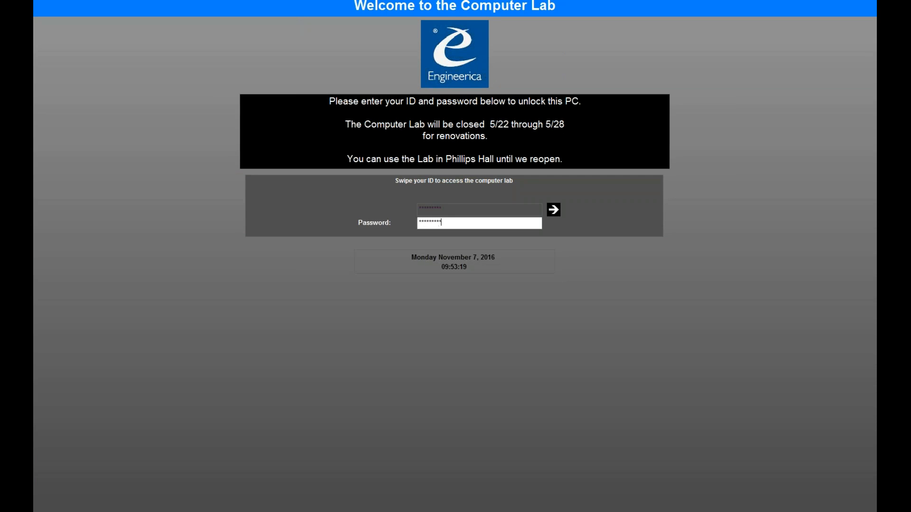
key(Return)
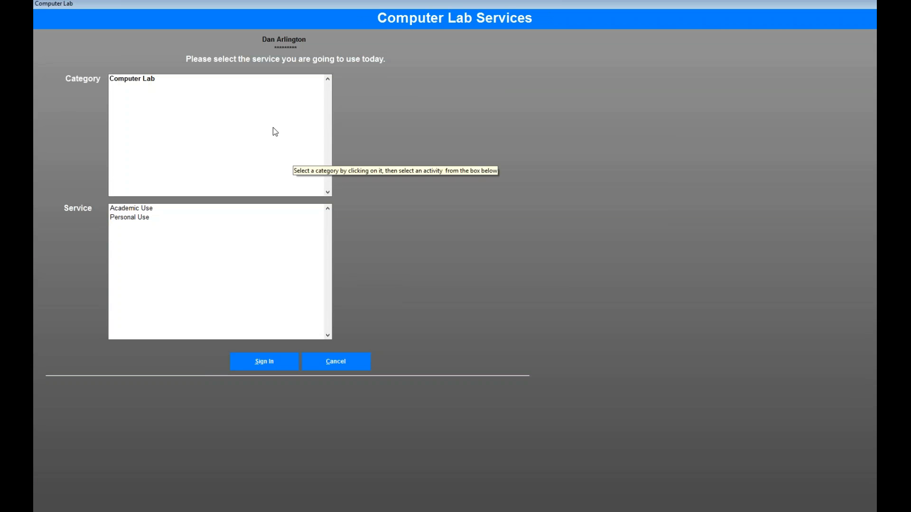
click(131, 80)
click(134, 218)
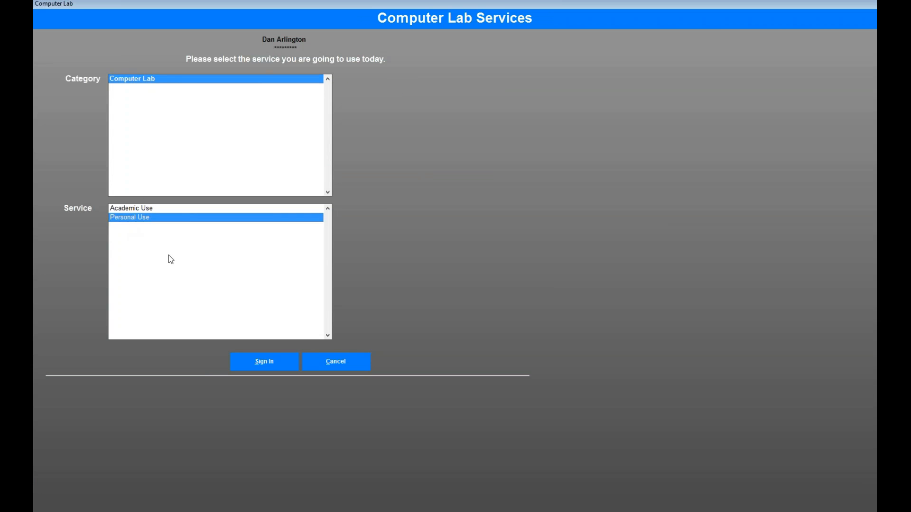
click(268, 362)
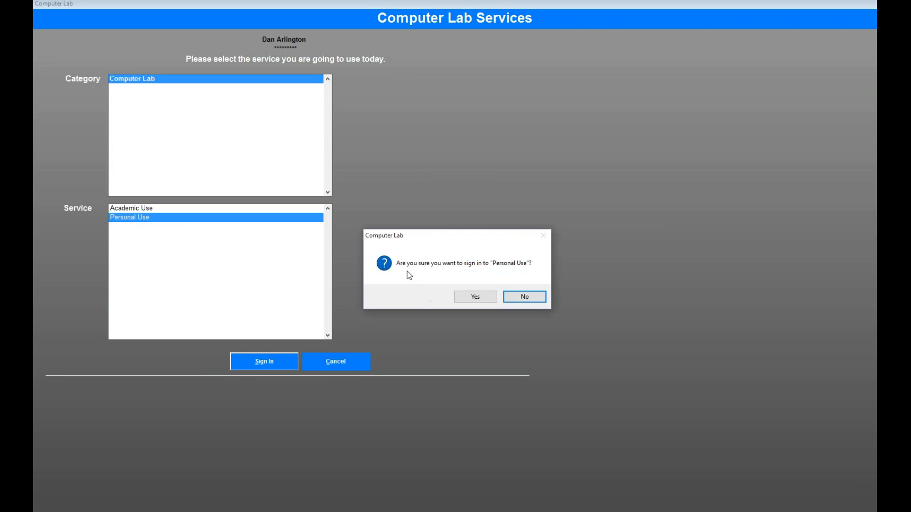
click(476, 297)
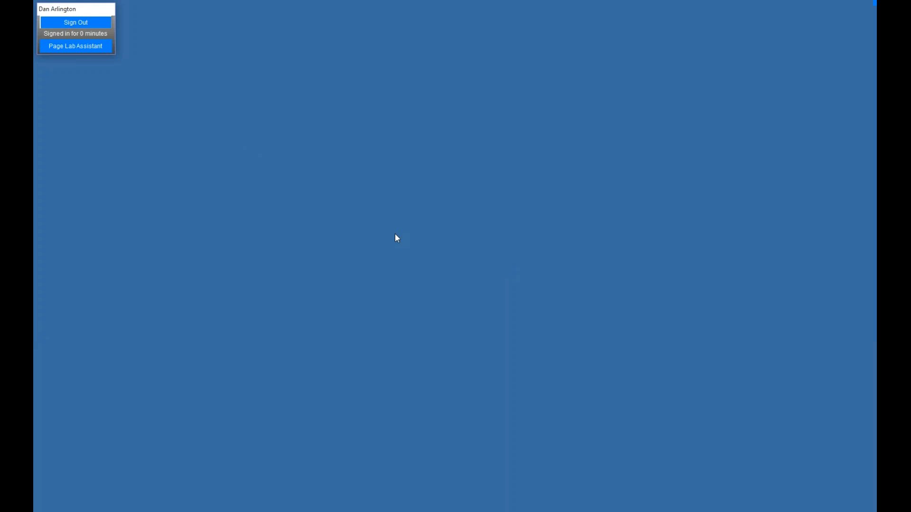
- Page the second lab assistant with the message 'Testing', then sign the student out
click(93, 47)
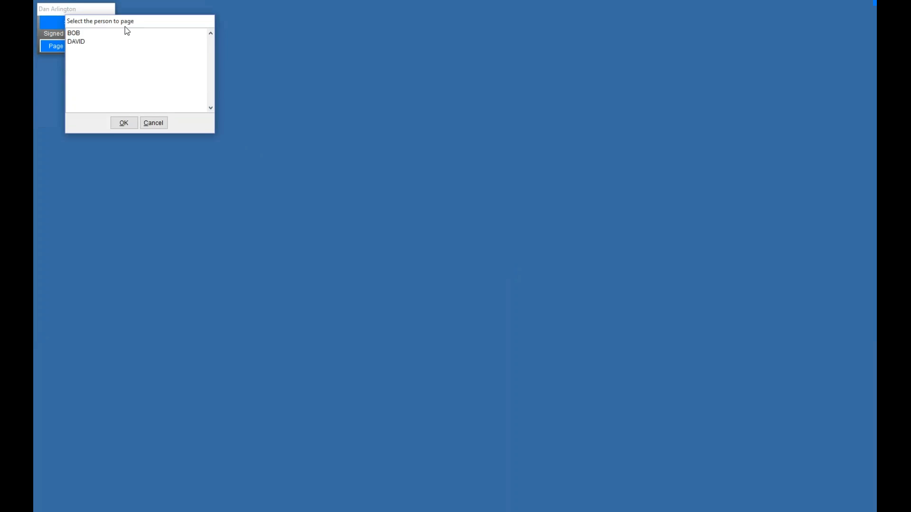
click(116, 51)
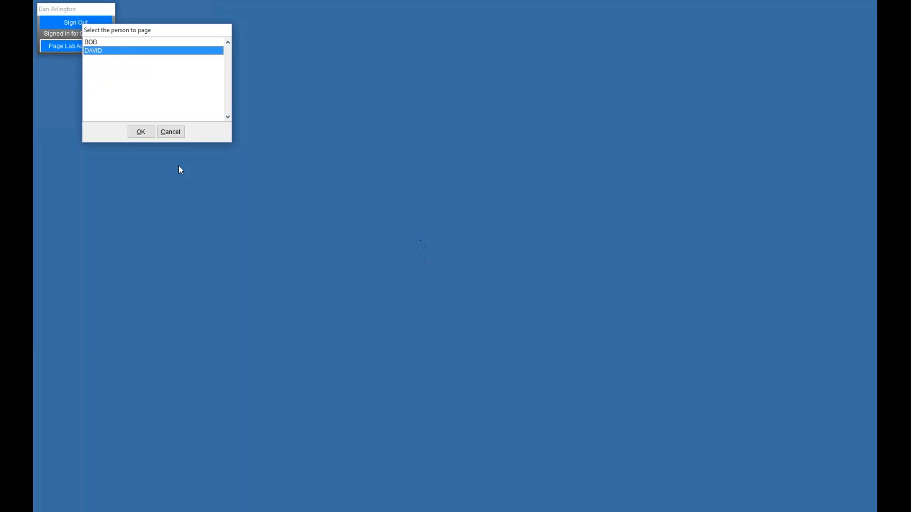
click(139, 131)
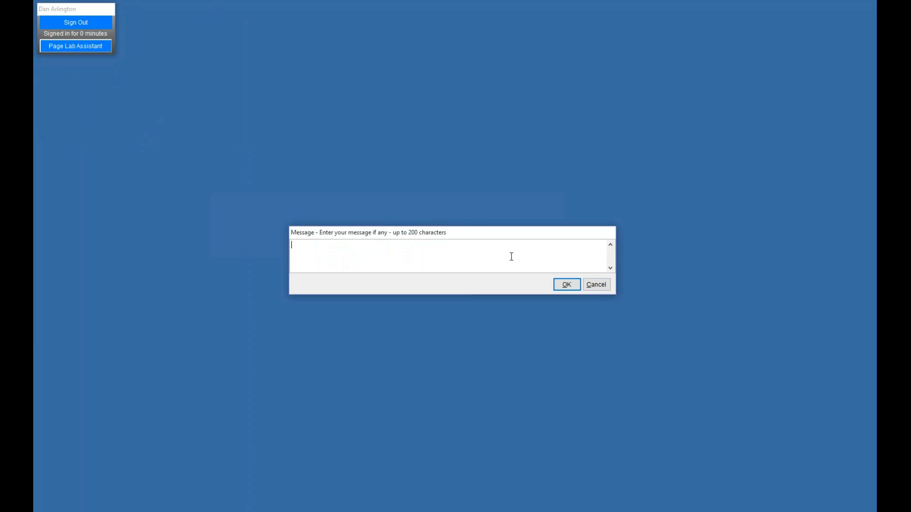
text(Testing)
click(566, 284)
click(456, 292)
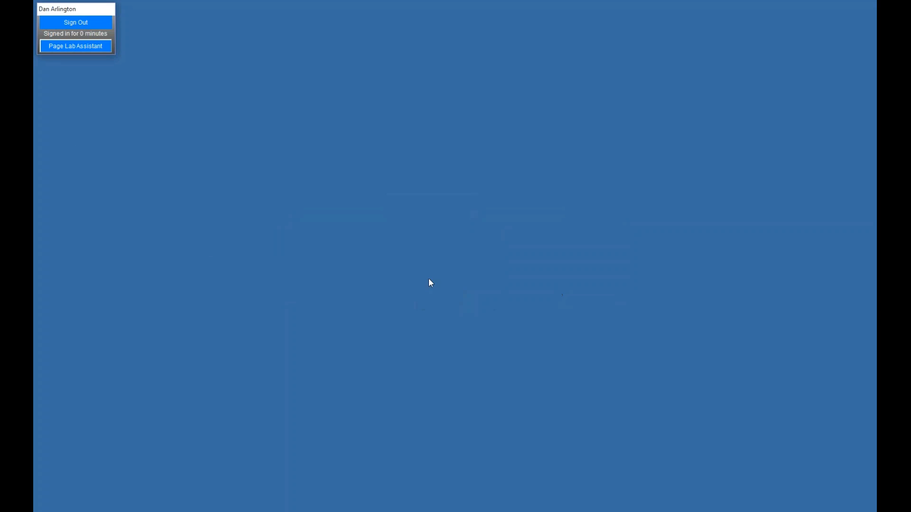
click(90, 22)
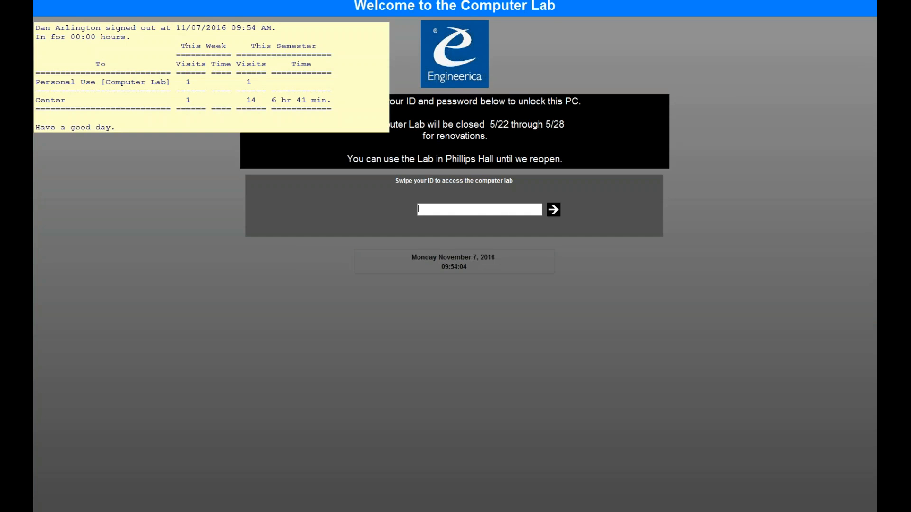
- Enter the administrator password at the welcome screen to open System Administration
text(***)
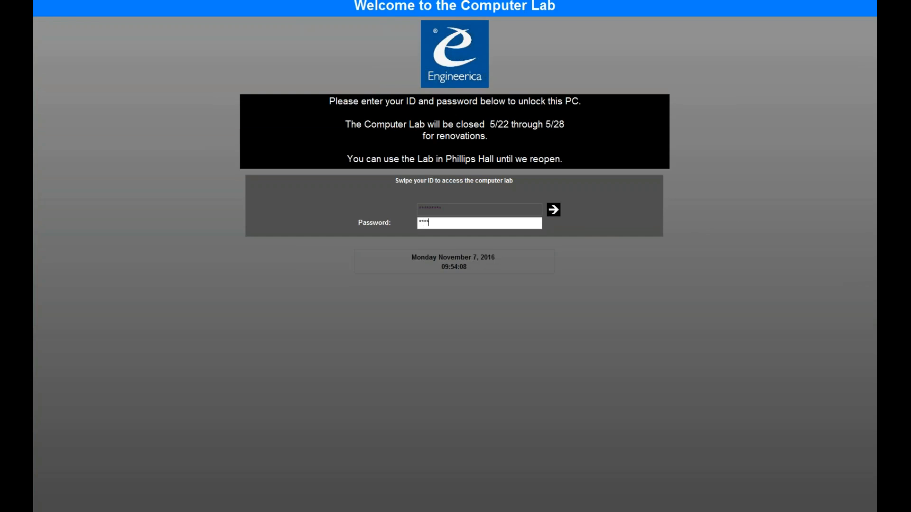
key(Return)
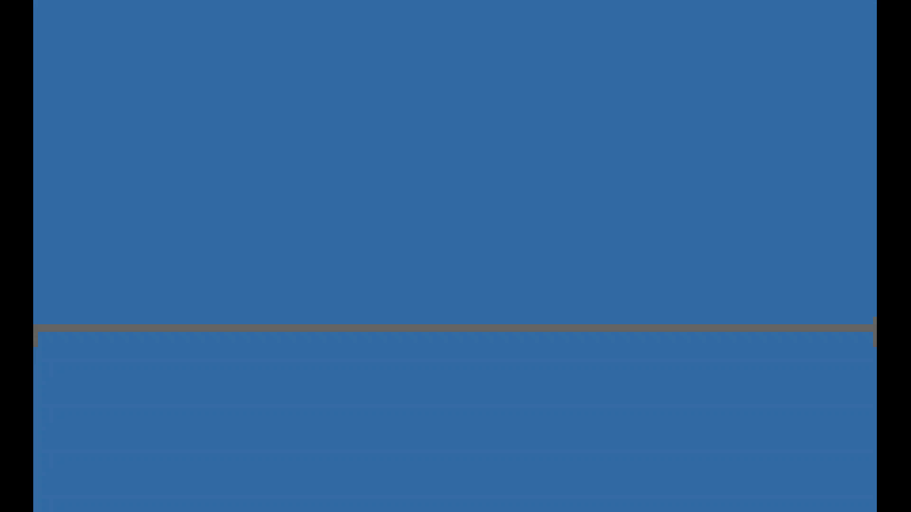